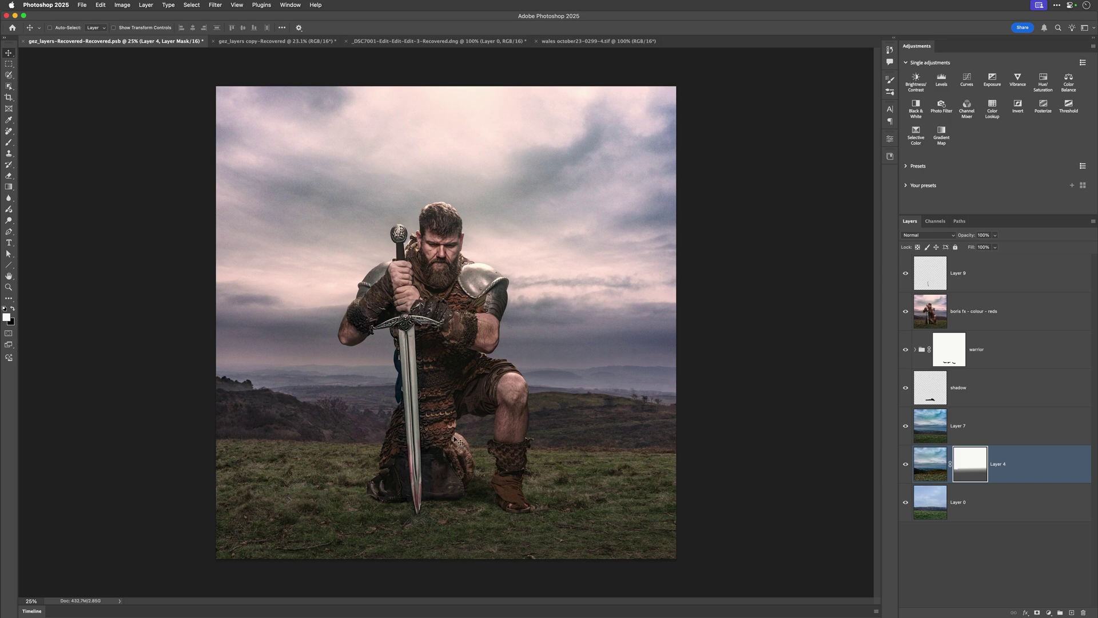
- Show only Layer 0, then compare Layer 4 against it with Layer 4's mask disabled
left_click(905, 515, "alt")
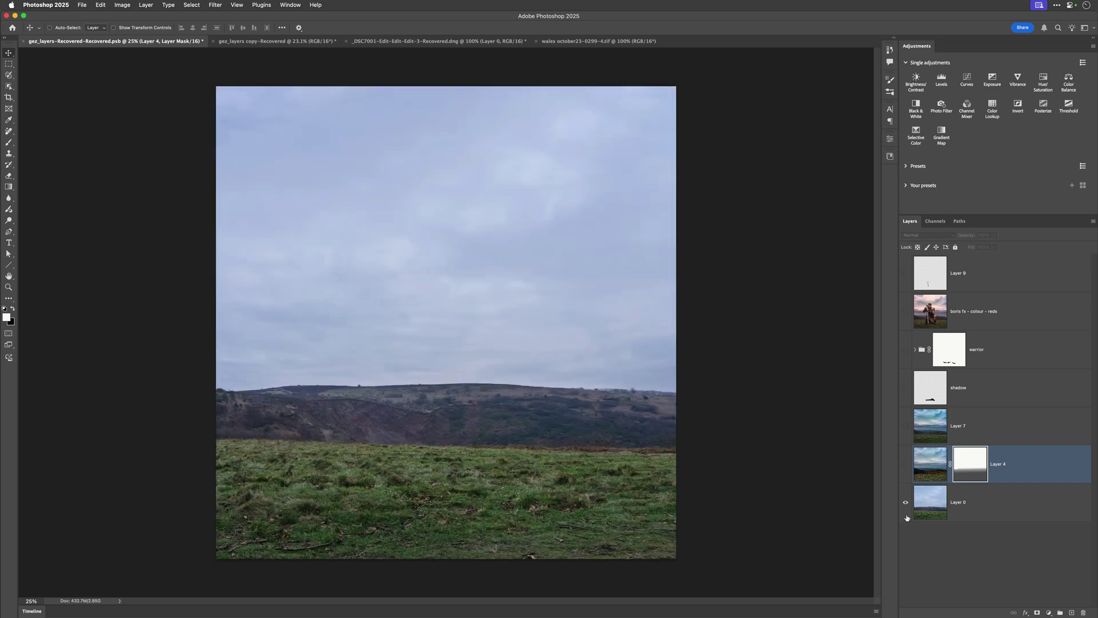
left_click(905, 468)
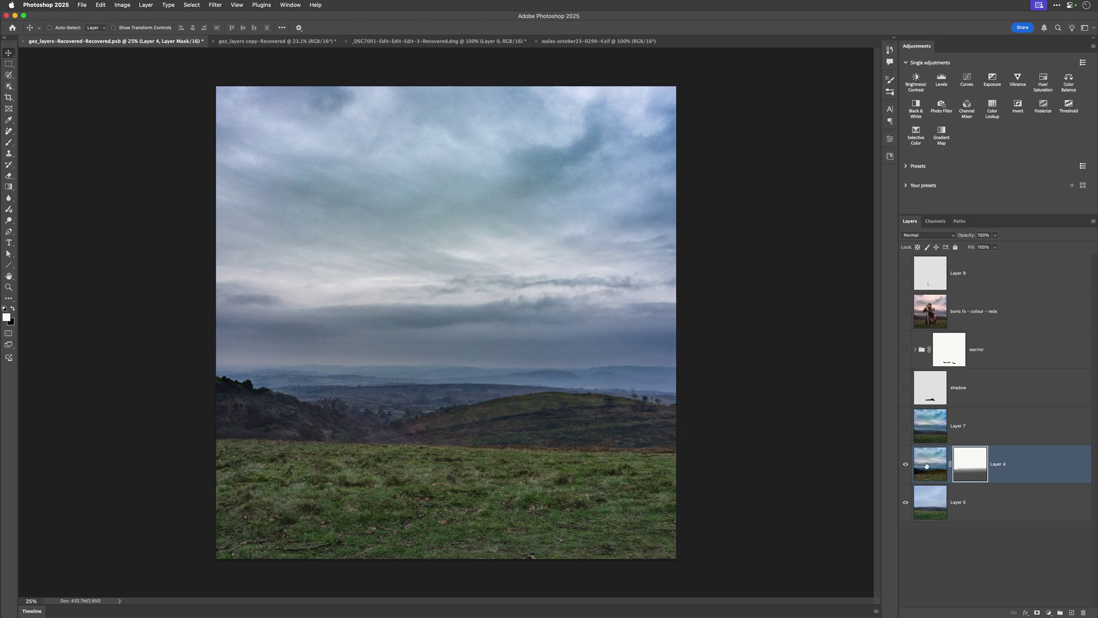
left_click(969, 472, "shift")
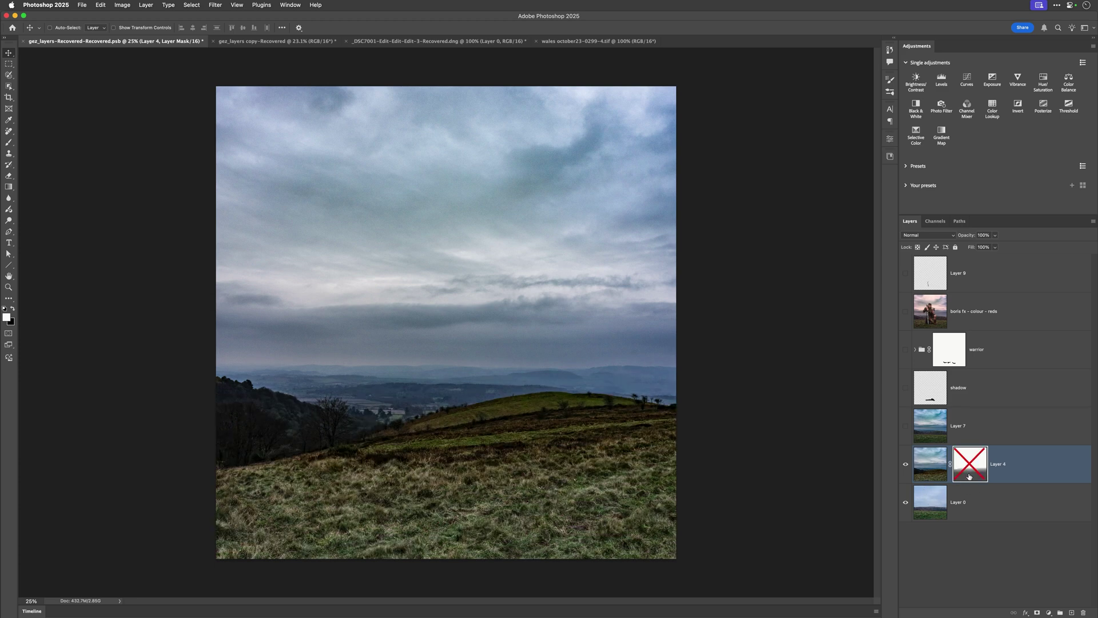
left_click(905, 465)
left_click(906, 466)
left_click(905, 467)
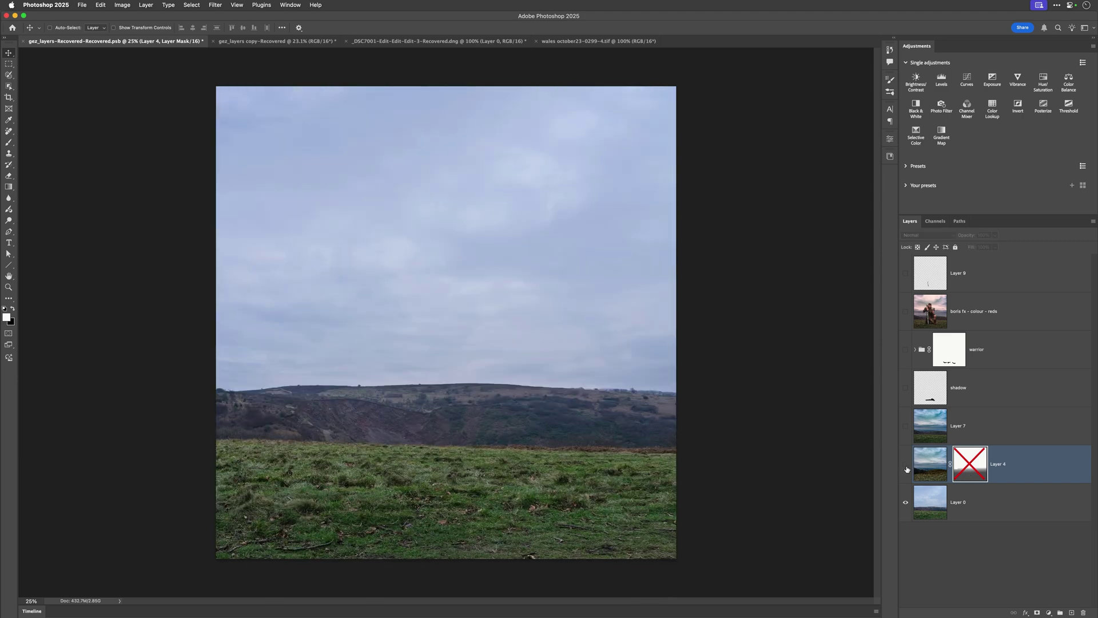
left_click(905, 466)
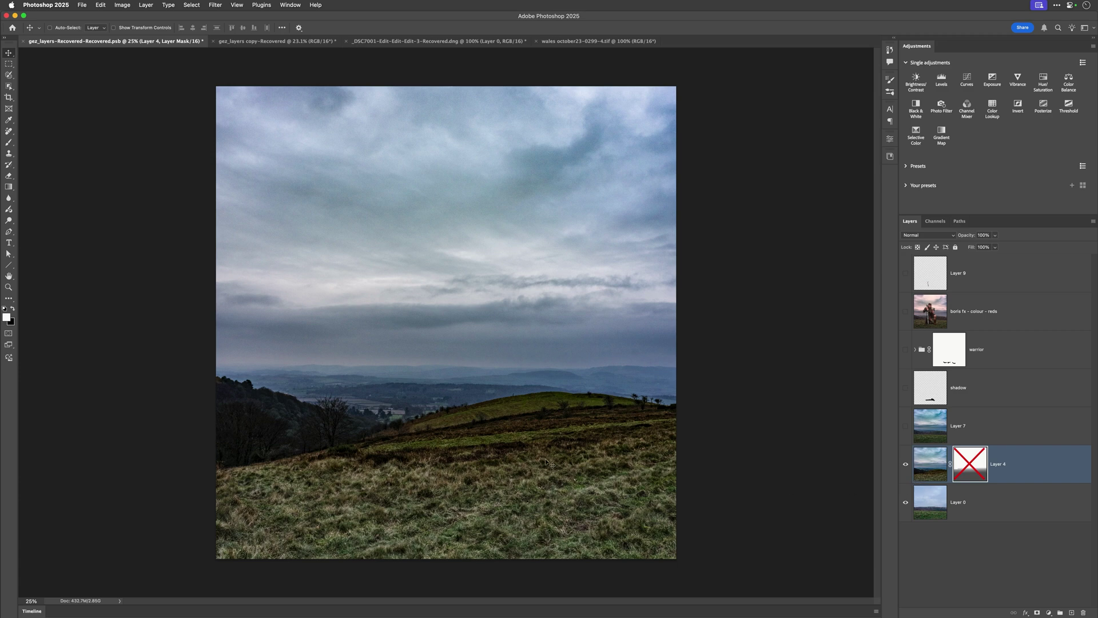
- Re-enable Layer 4's mask, view the mask alone, then bring forward gez_layers copy-Recovered
left_click(905, 467)
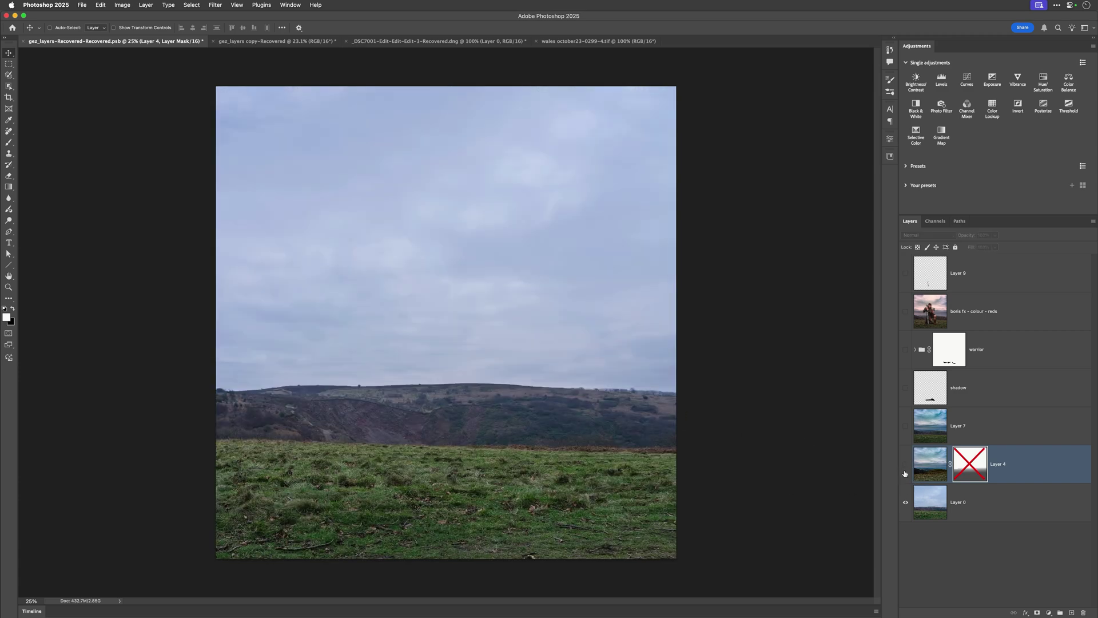
left_click(905, 467)
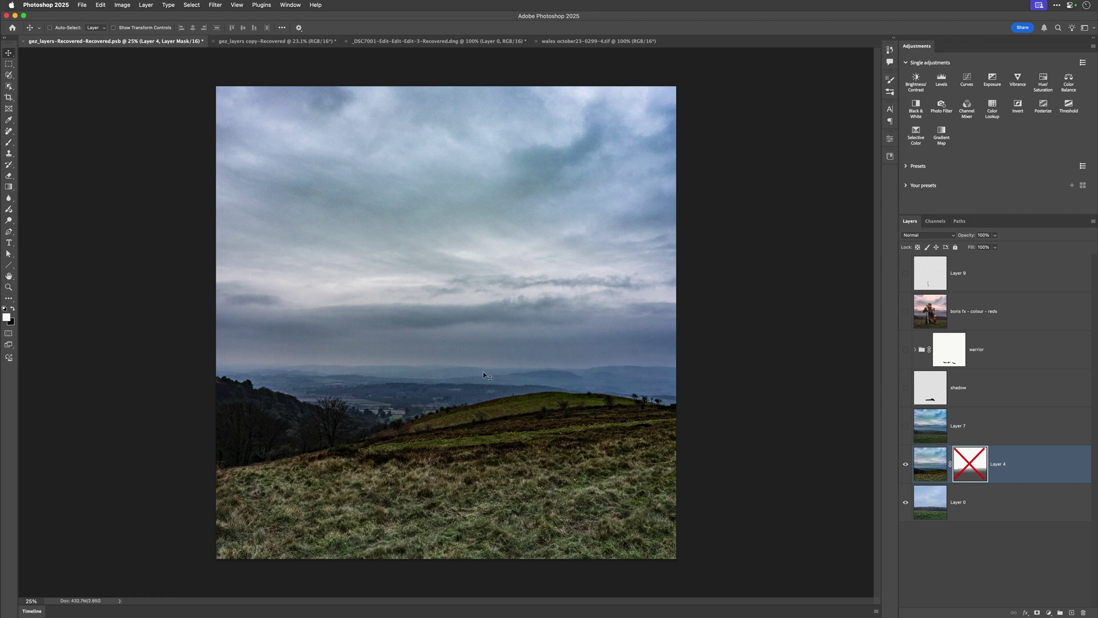
left_click(906, 465)
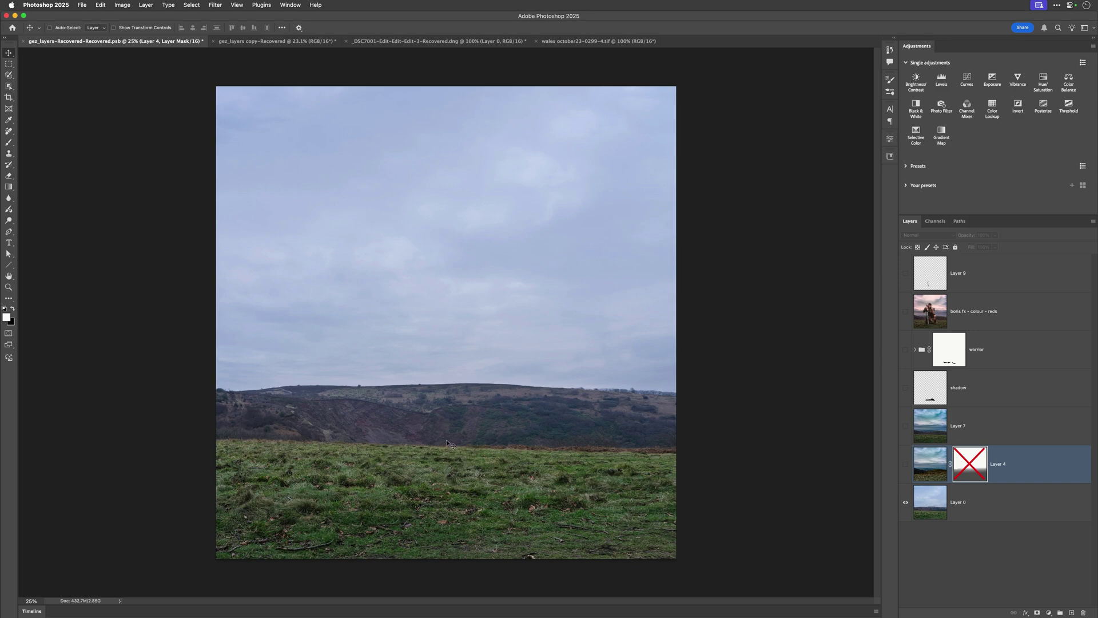
left_click(905, 464)
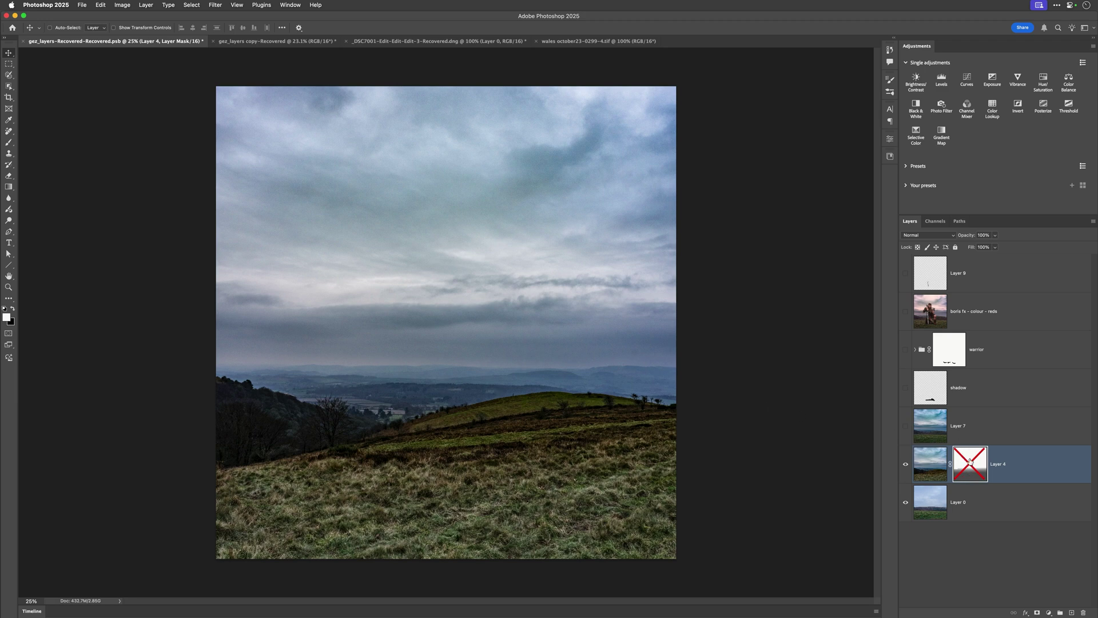
left_click(970, 462, "shift")
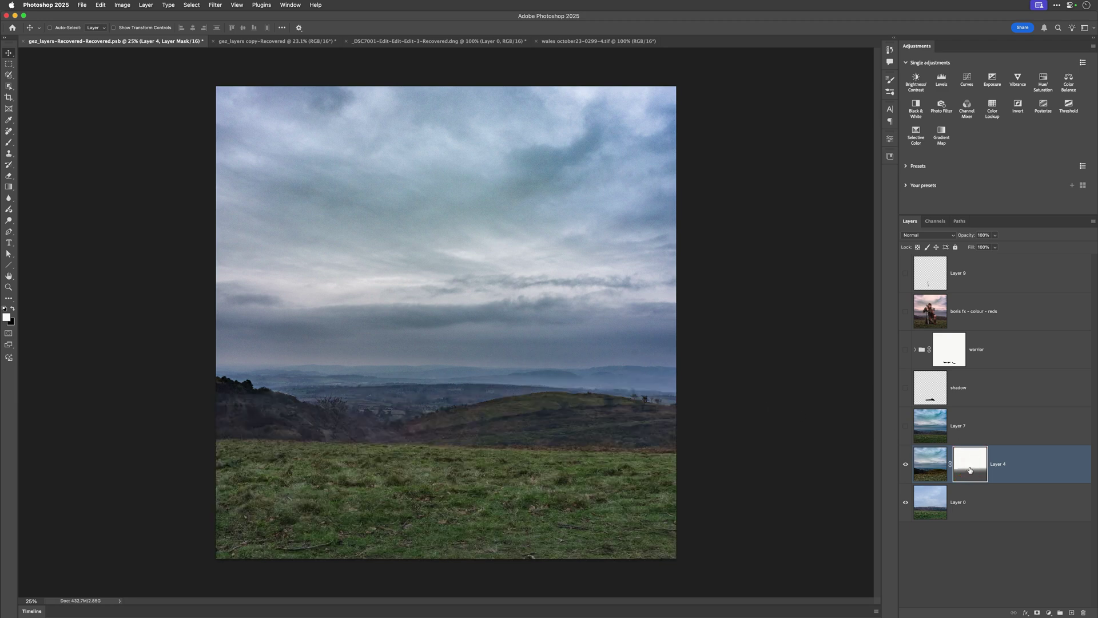
left_click(970, 469, "alt")
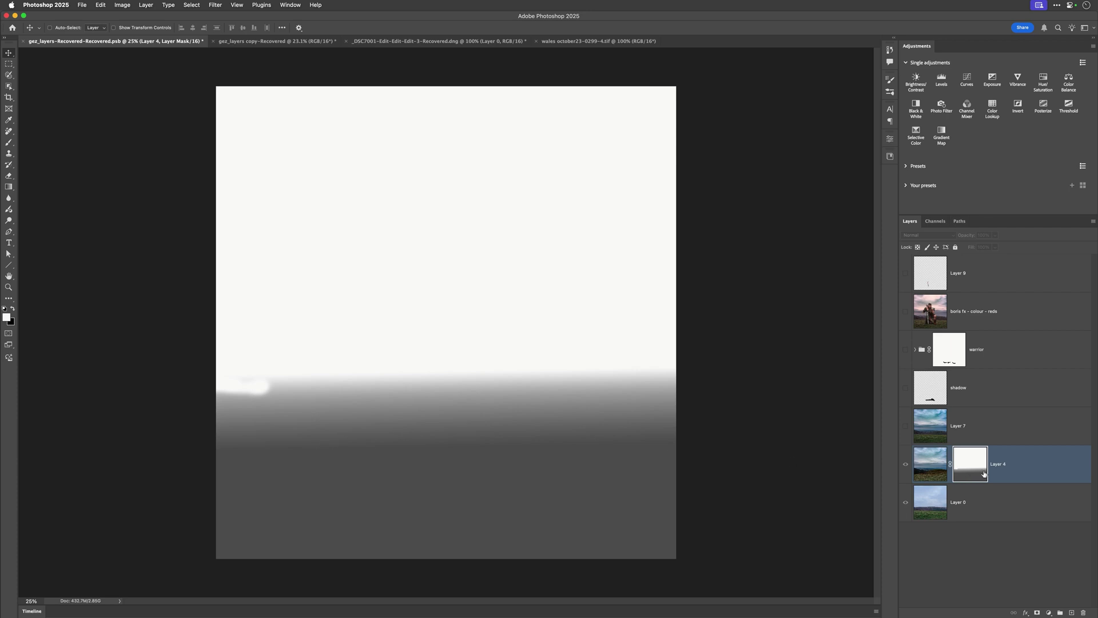
left_click(972, 480, "alt")
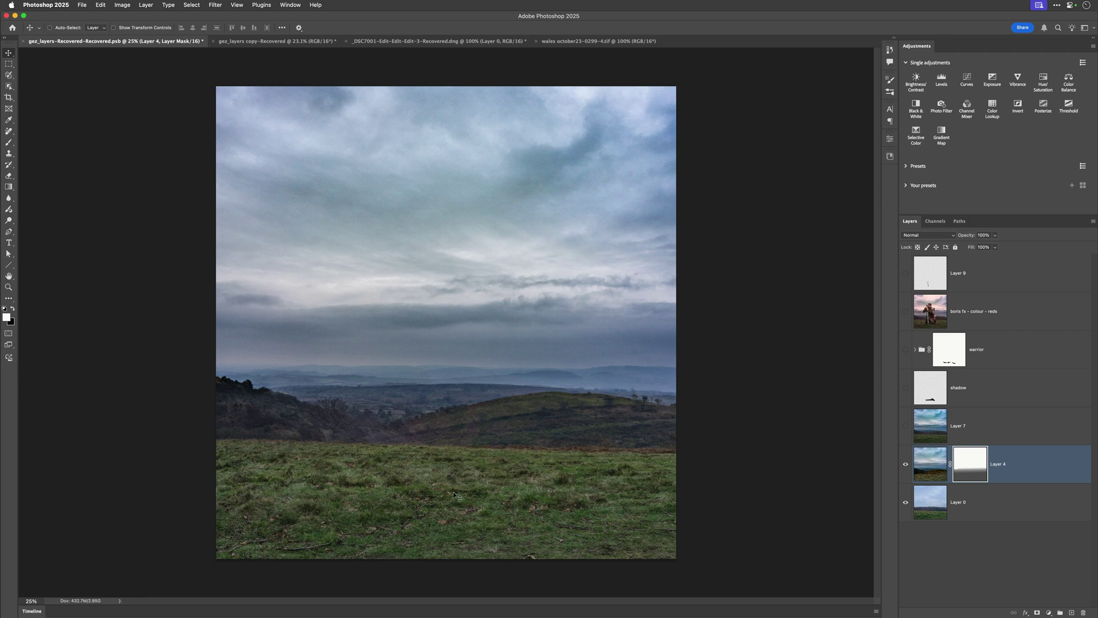
left_click(283, 42)
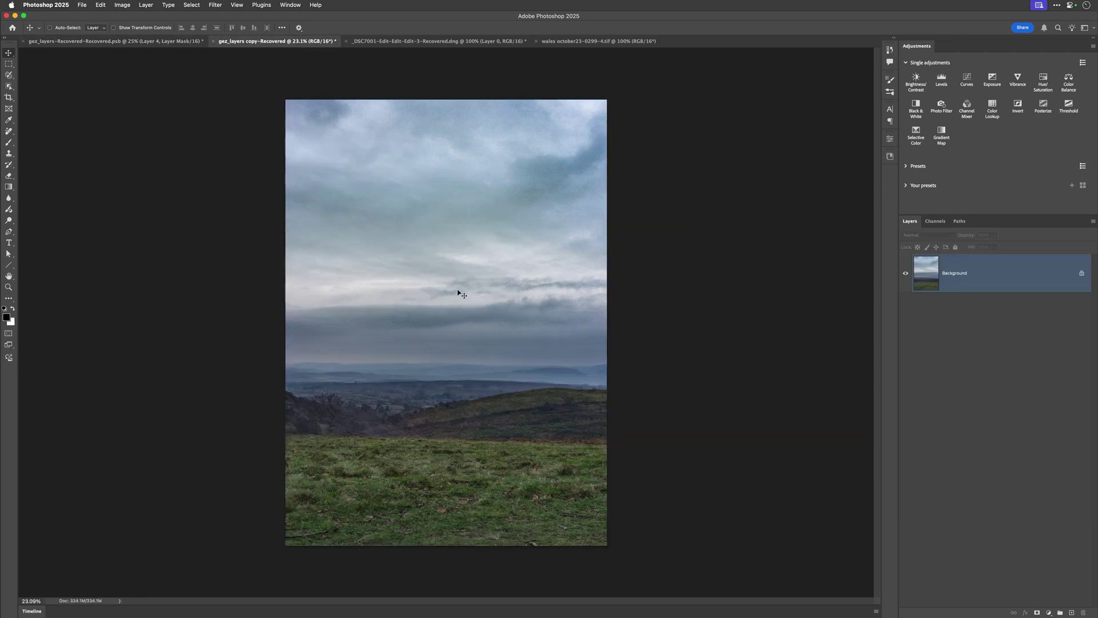
- Compare the two open documents, then unlock the landscape's Background into Layer 0
left_click(144, 44)
left_click(247, 44)
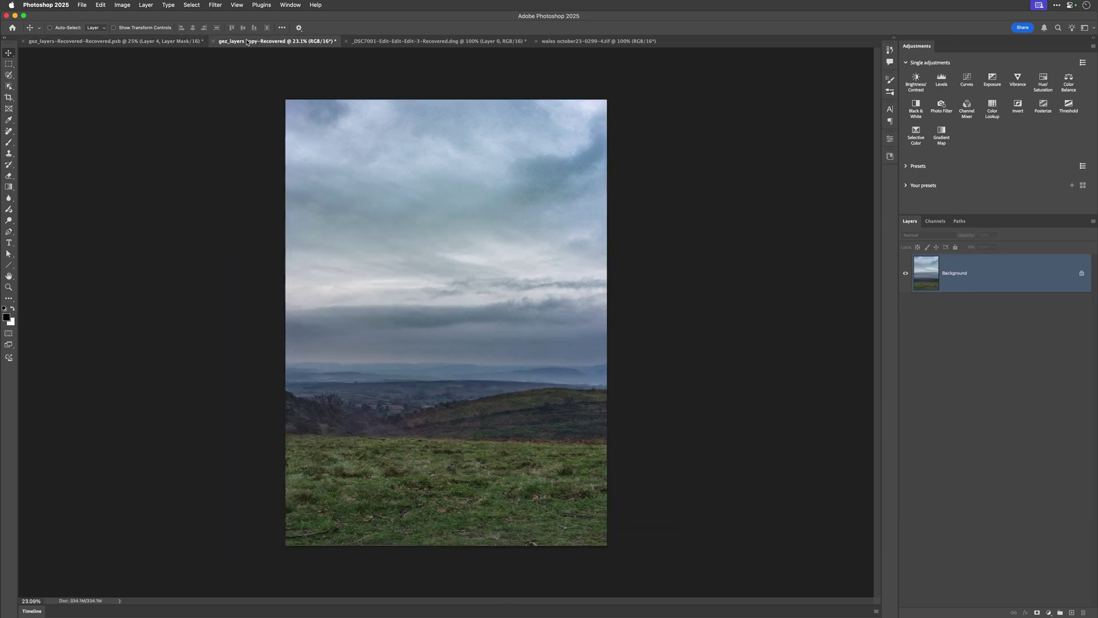
left_click(147, 44)
left_click(252, 44)
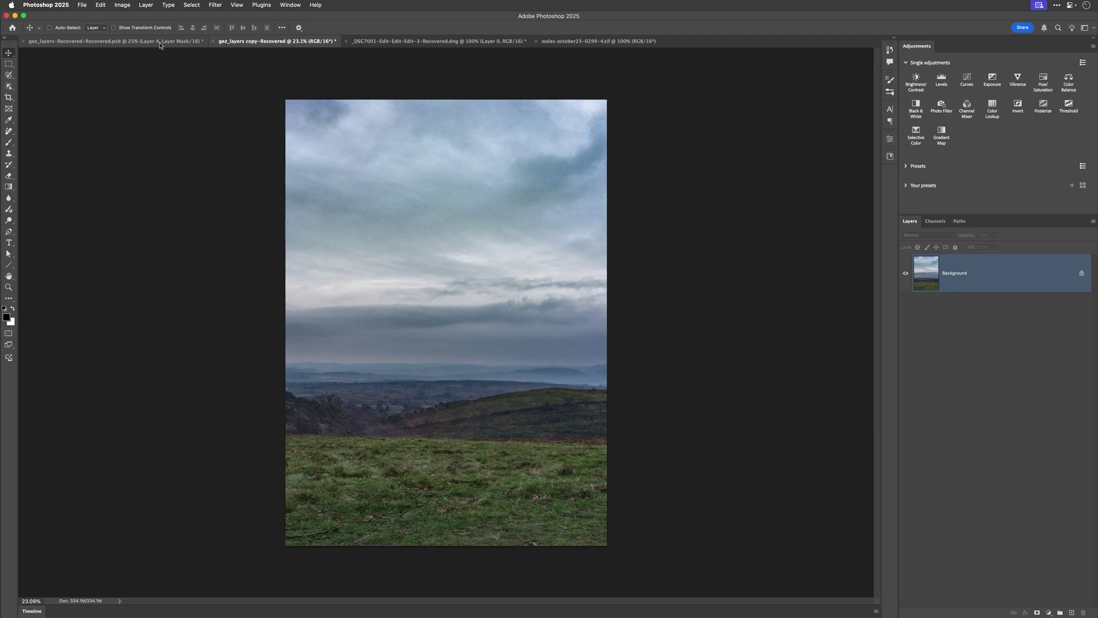
left_click(160, 44)
left_click(262, 44)
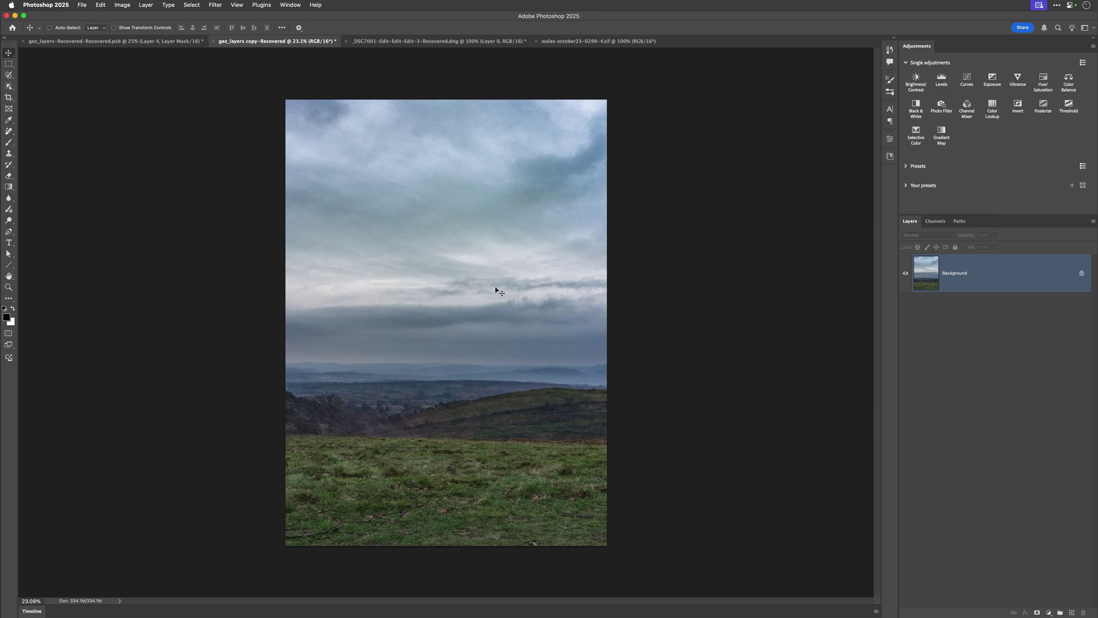
left_click(1082, 274)
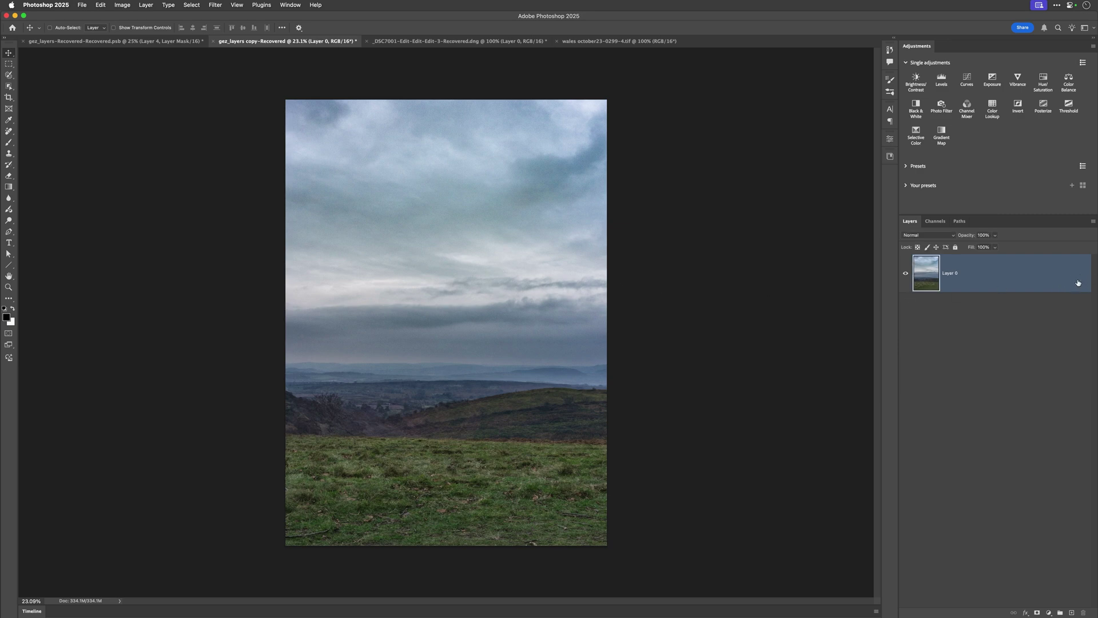
- Set the crop Fill to Generative Expand and widen the crop equally on both sides
key("c")
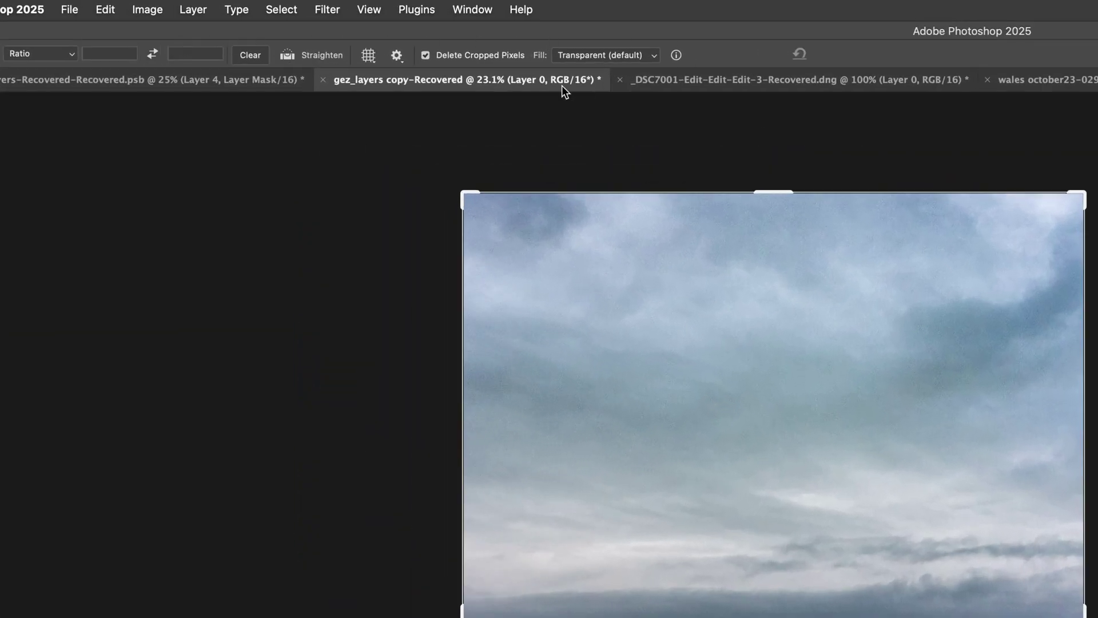
left_click(653, 57)
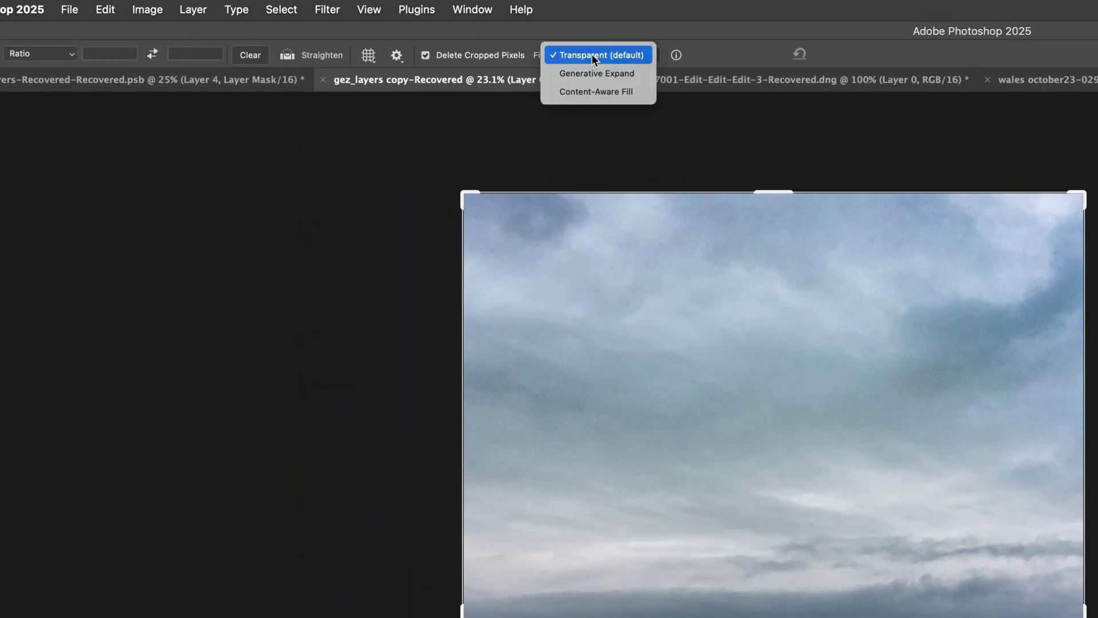
left_click(612, 77)
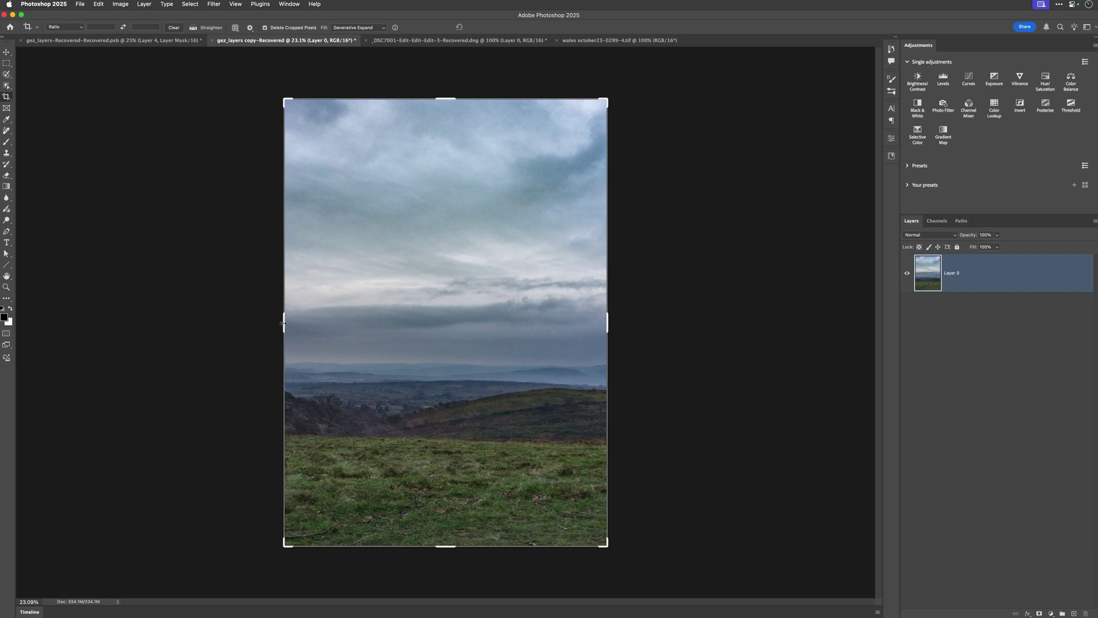
left_click_drag(284, 323, 230, 320)
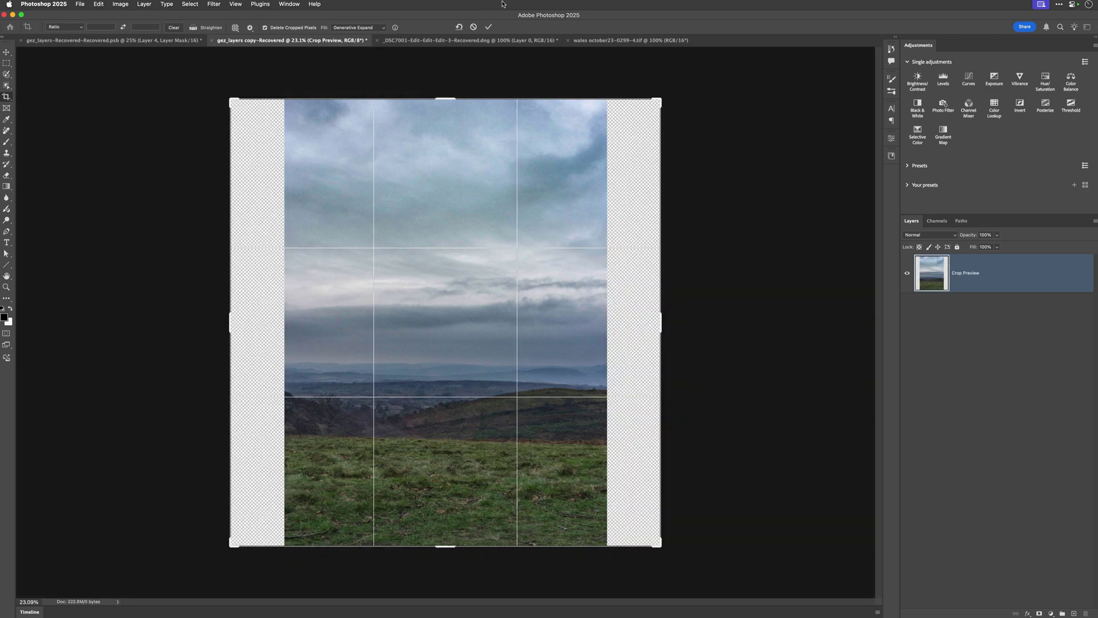
- Generate the expanded sides, compare the three variations, and keep the first
left_click(488, 28)
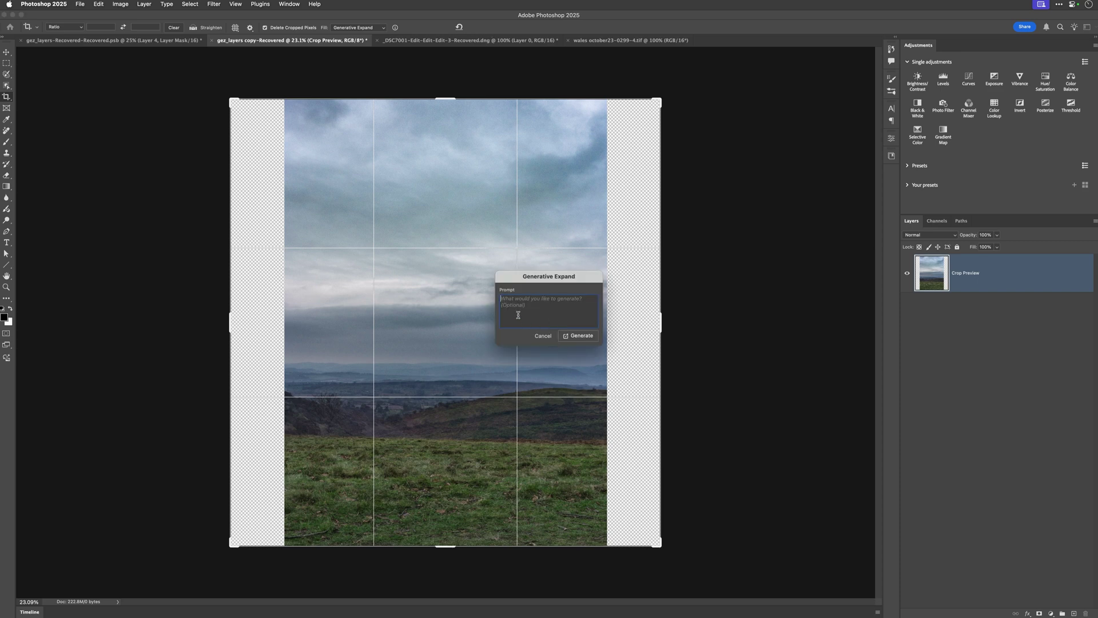
left_click(581, 337)
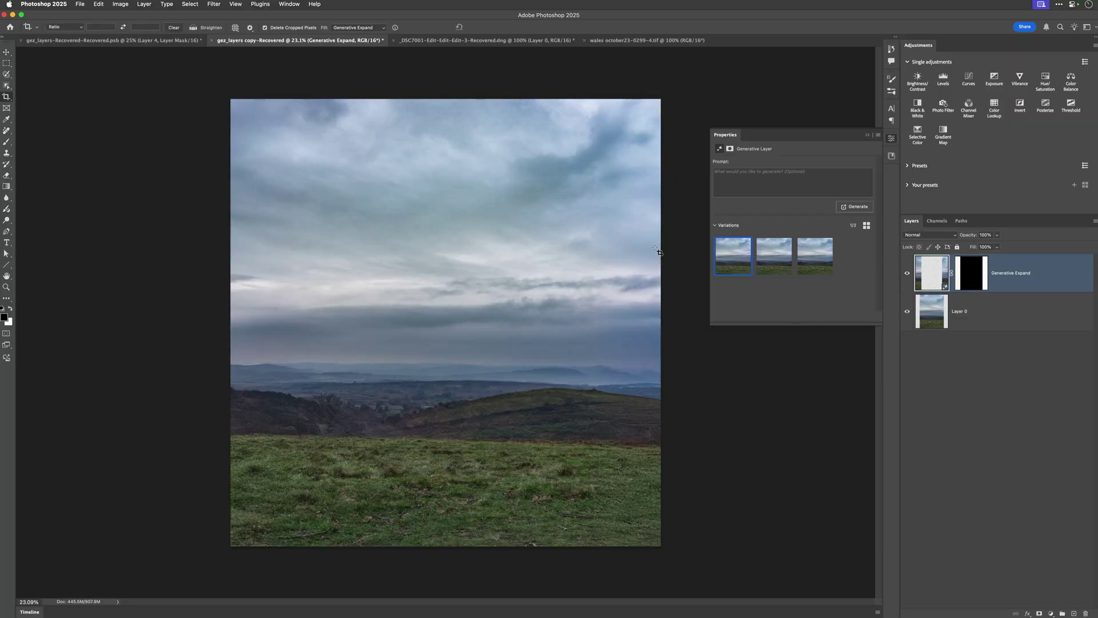
left_click(771, 257)
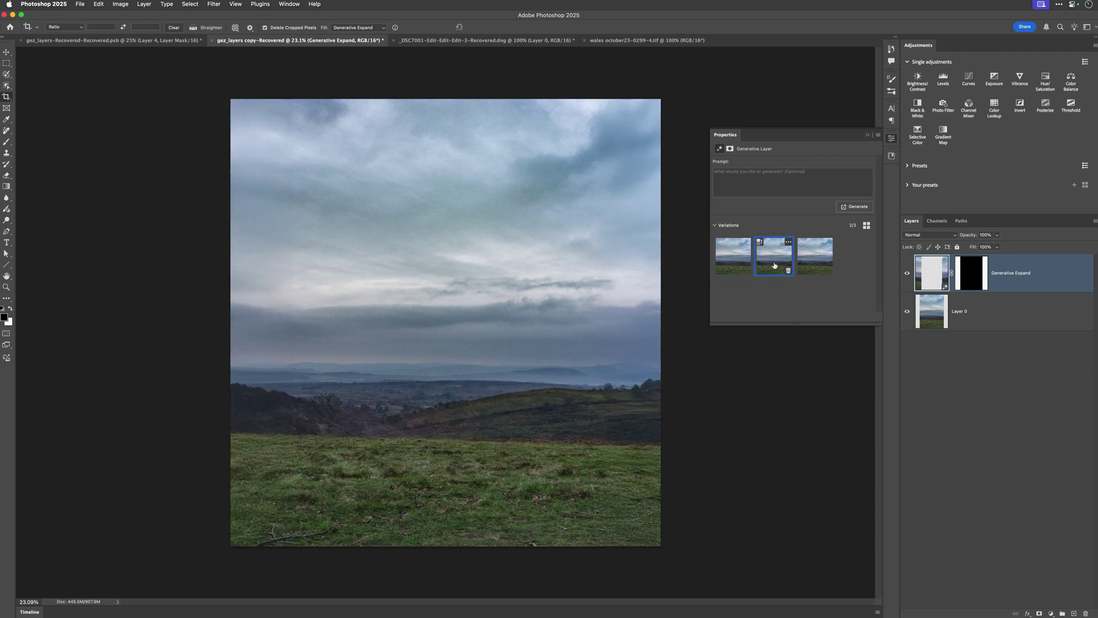
left_click(813, 257)
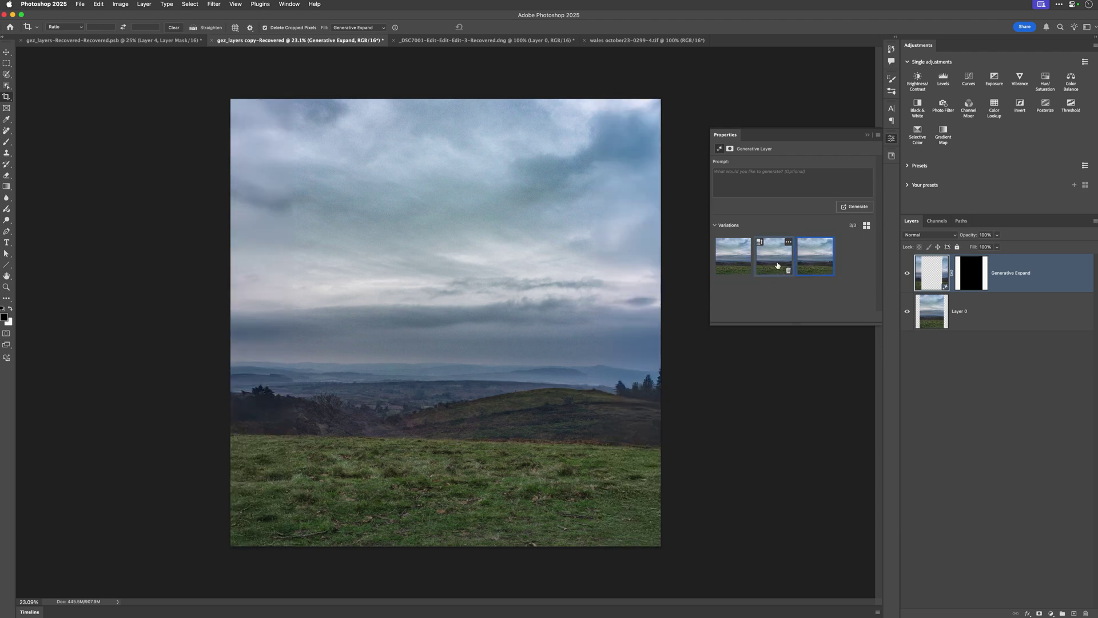
mouse_move(777, 259)
left_click(737, 269)
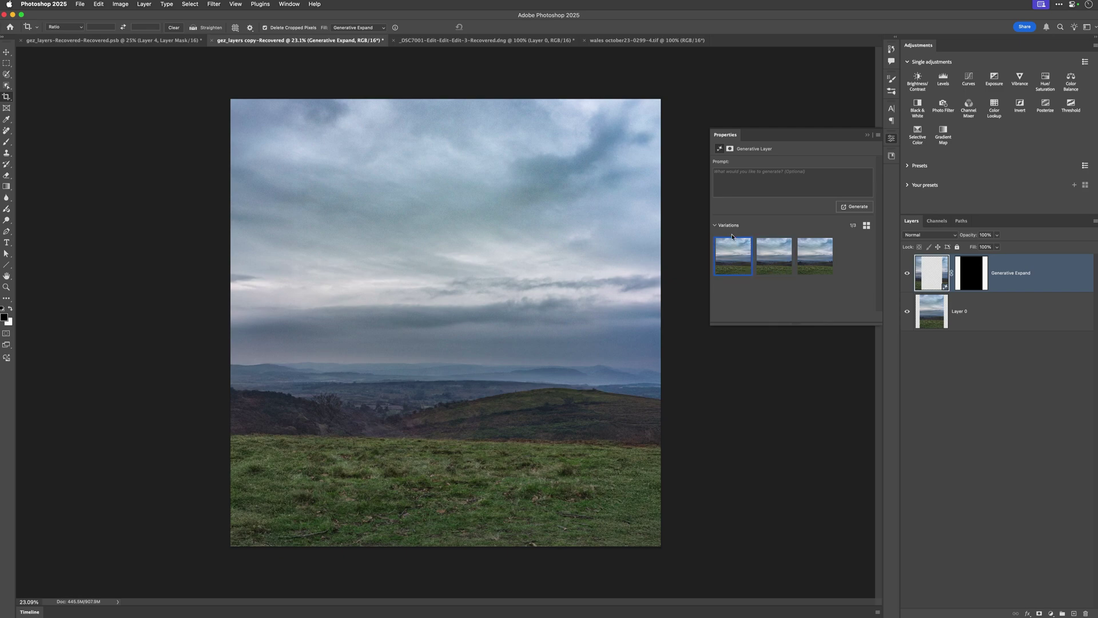
left_click_drag(301, 488, 455, 379)
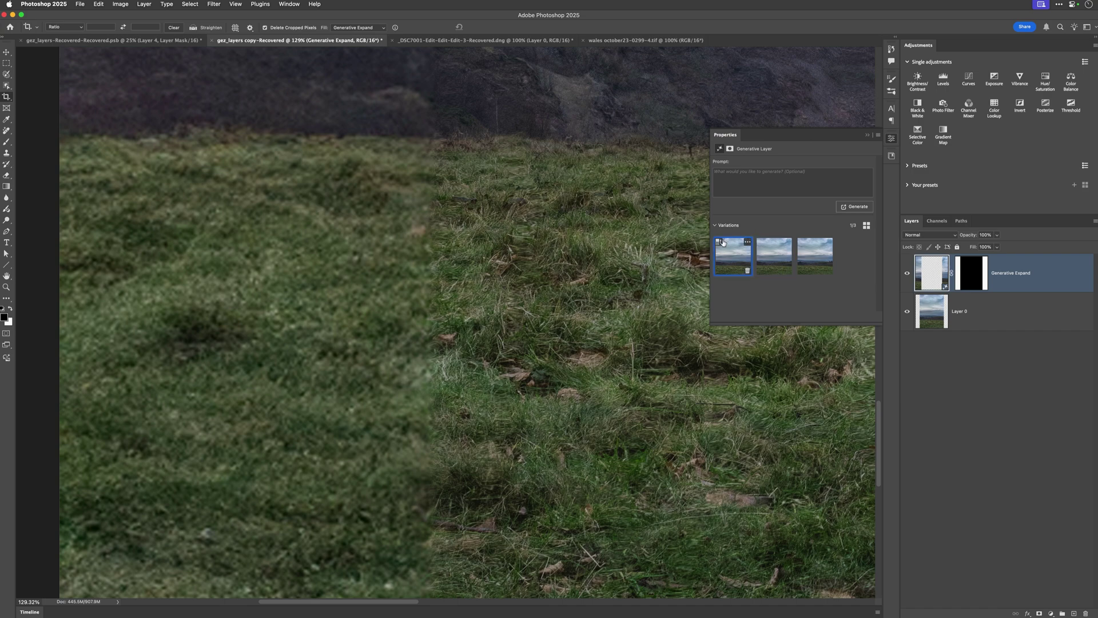
- Discard the Generative Expand result, restoring the original tall portrait Background layer
mouse_move(767, 249)
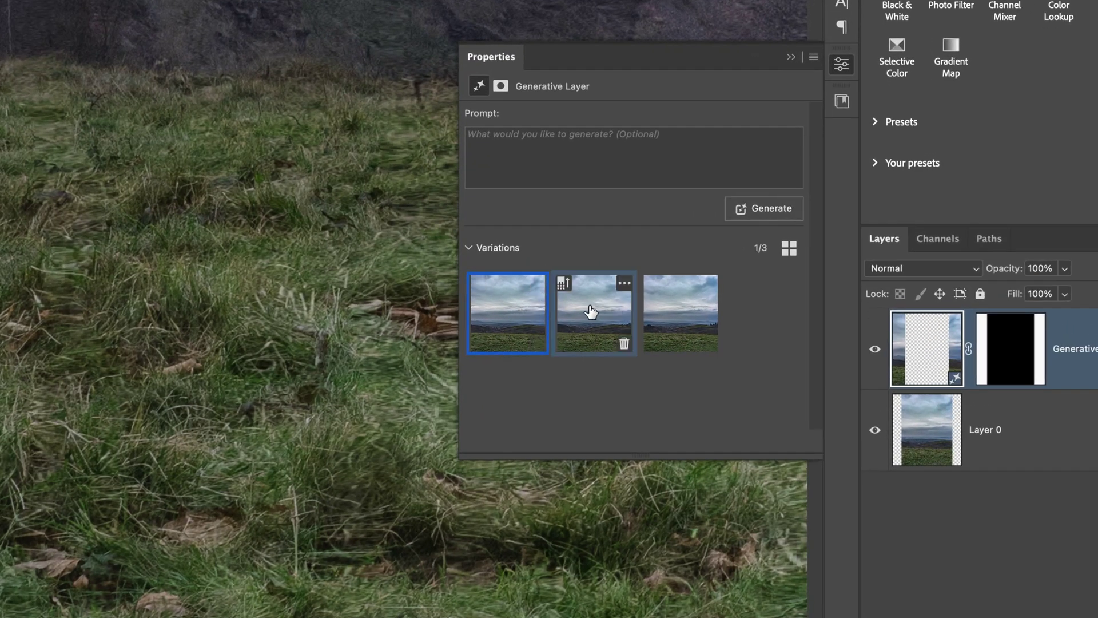
mouse_move(729, 256)
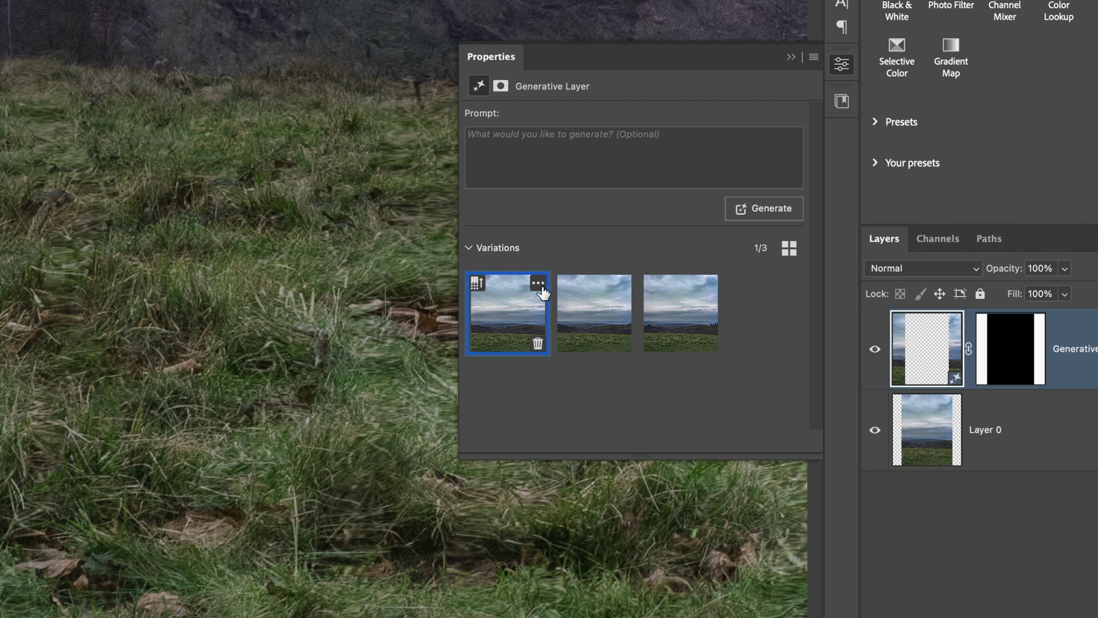
mouse_move(619, 289)
mouse_move(489, 290)
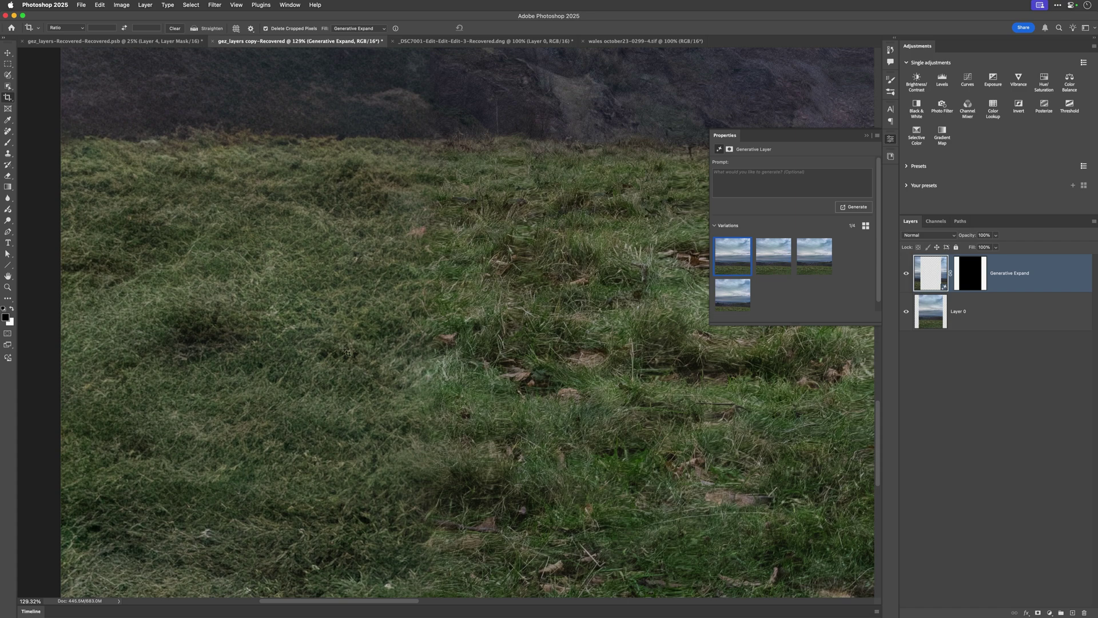
scroll(447, 371, "down", 5)
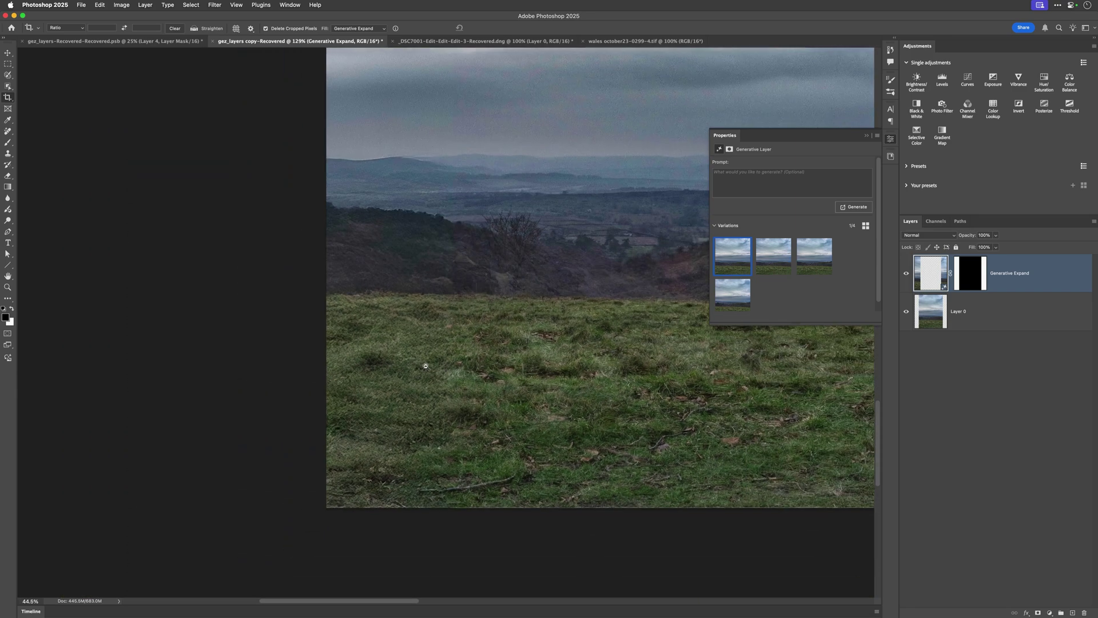
scroll(339, 394, "up", 2)
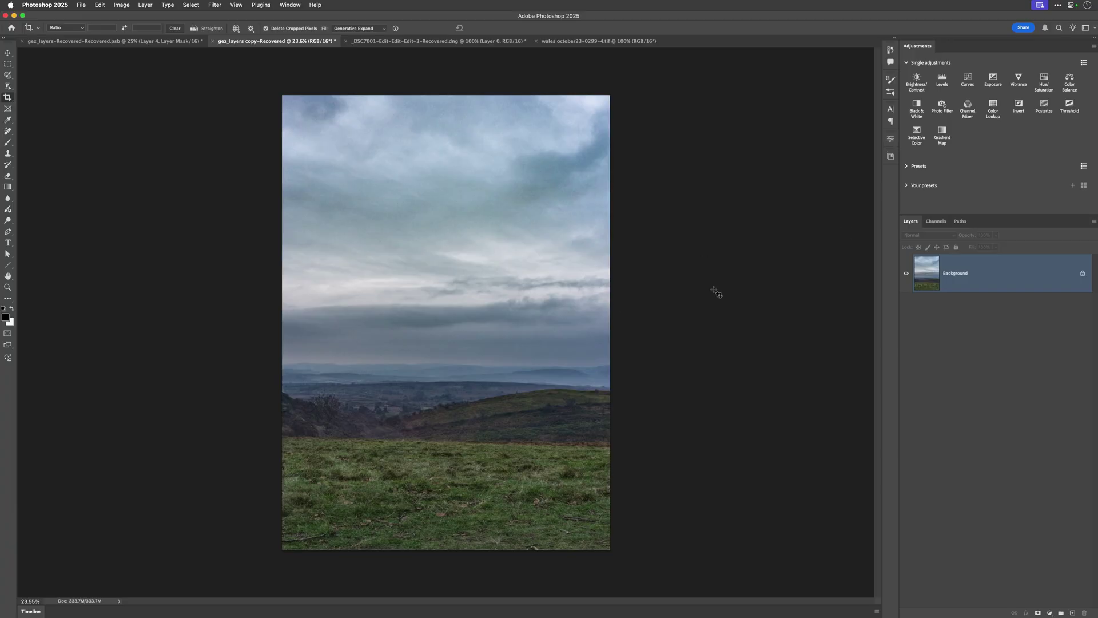
- Unlock the Background to Layer 0 and set a Content-Aware Fill crop widening both sides
left_click(1083, 274)
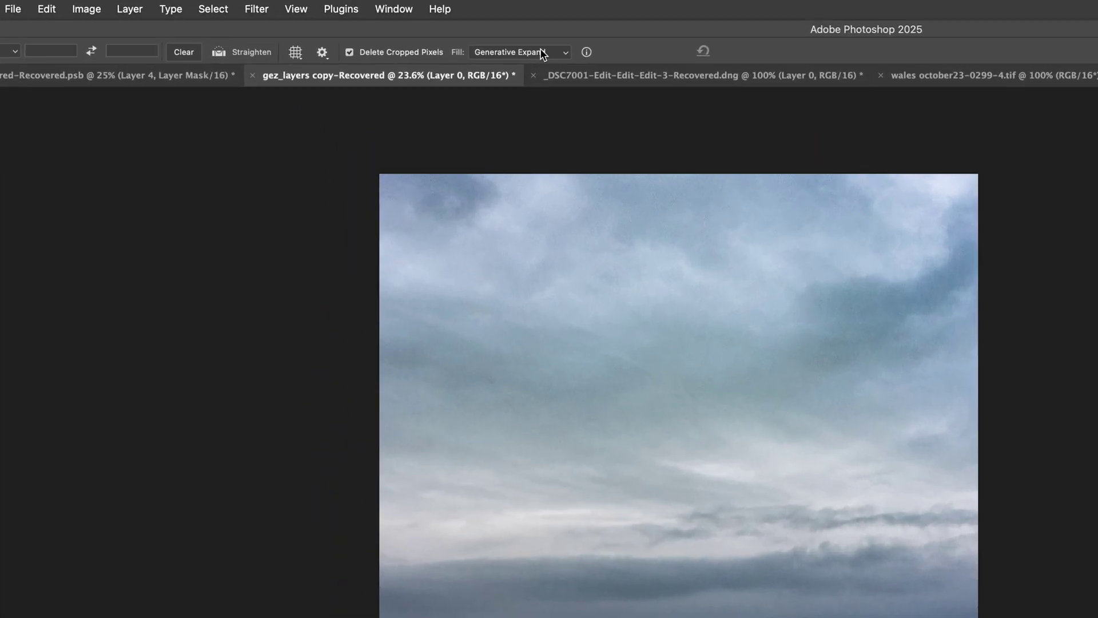
left_click(543, 53)
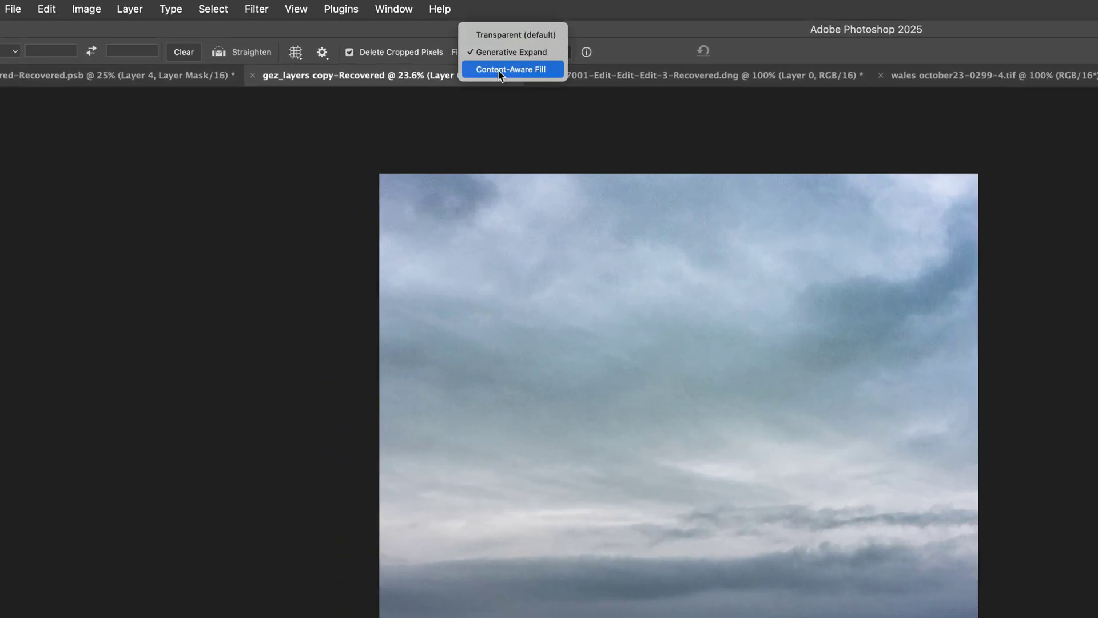
left_click(533, 68)
left_click(475, 616)
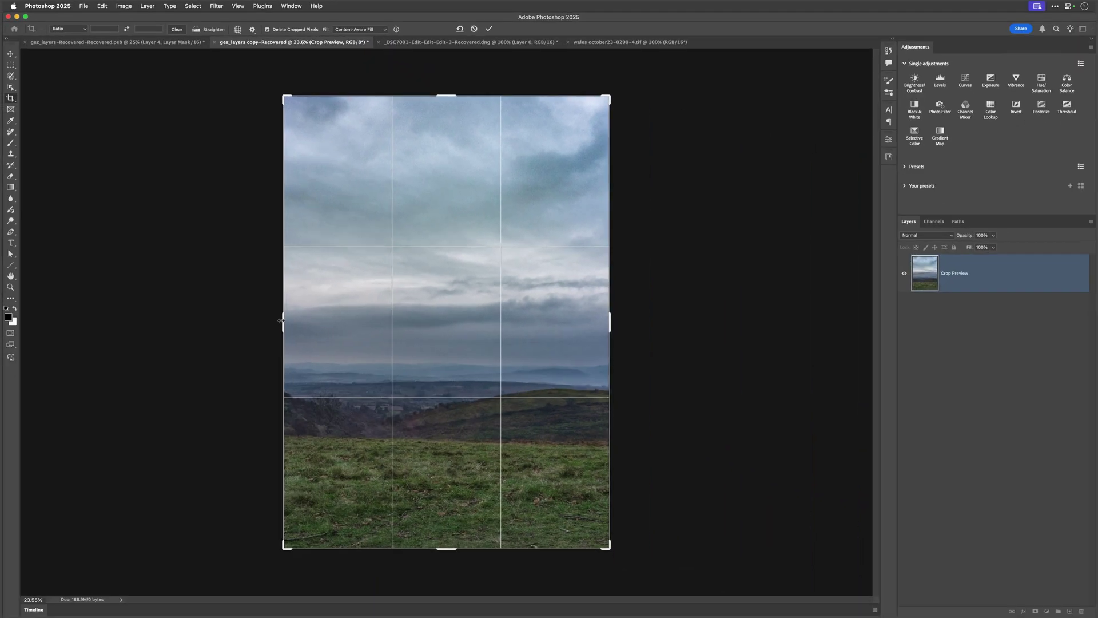
left_click_drag(280, 320, 237, 318)
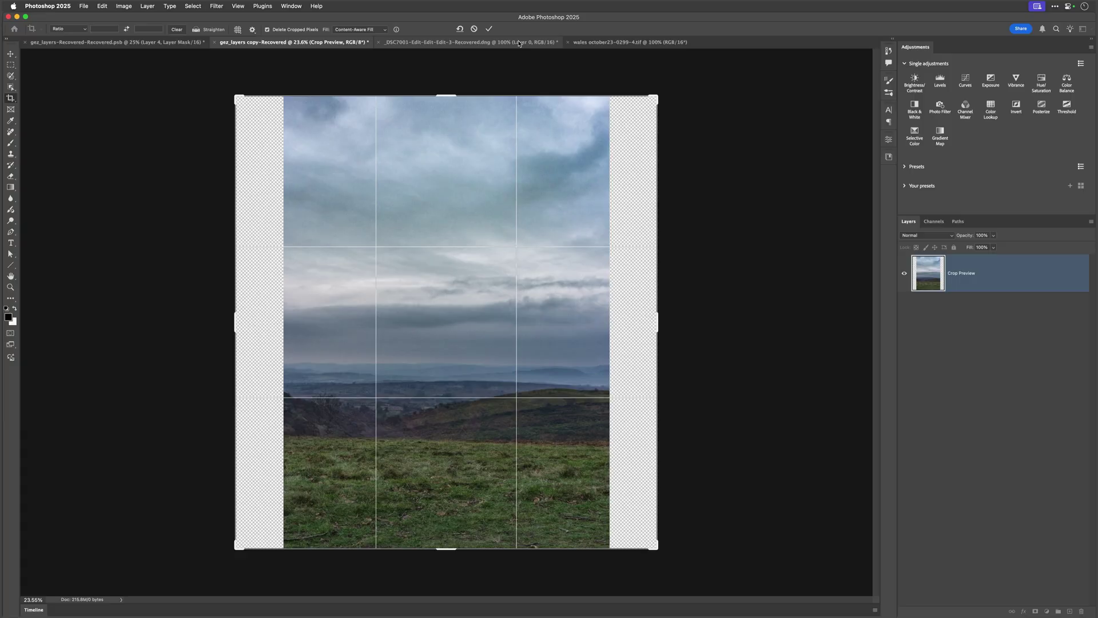
- Commit the Content-Aware Fill crop, inspect the filled grass edges, then undo the widening
left_click(489, 29)
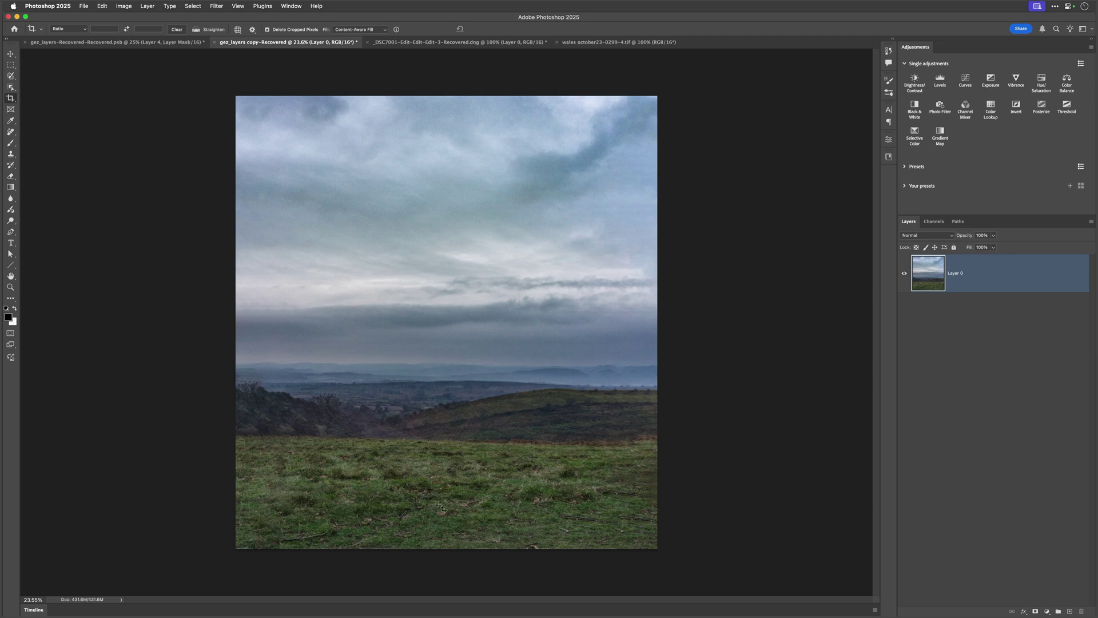
left_click_drag(651, 498, 603, 462)
scroll(603, 461, "left", 5)
scroll(603, 461, "up", 2)
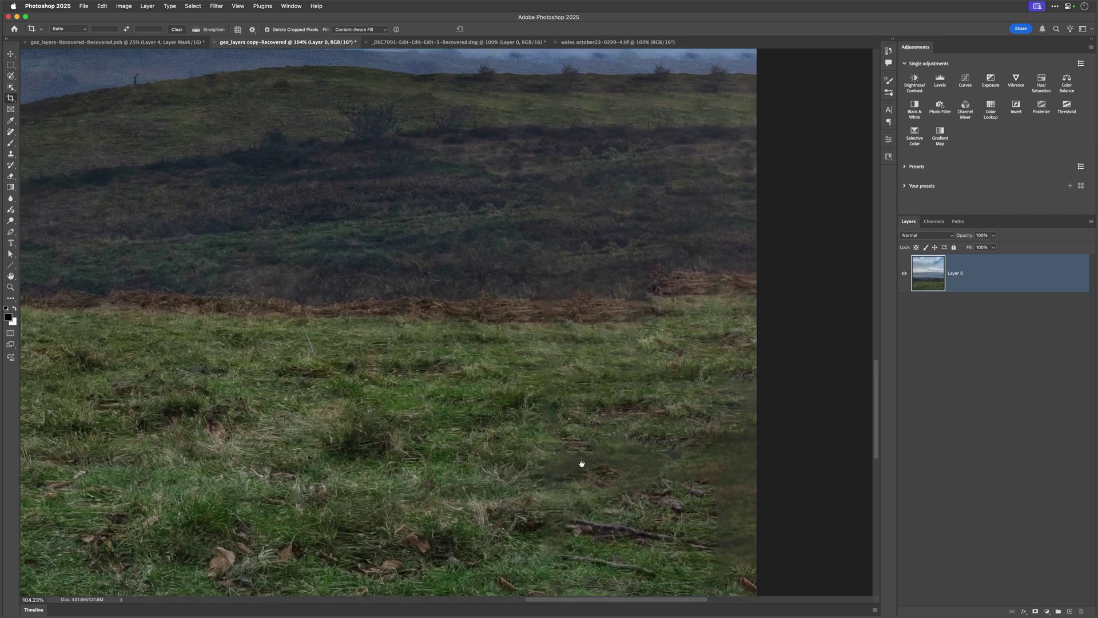
scroll(523, 442, "down", 5)
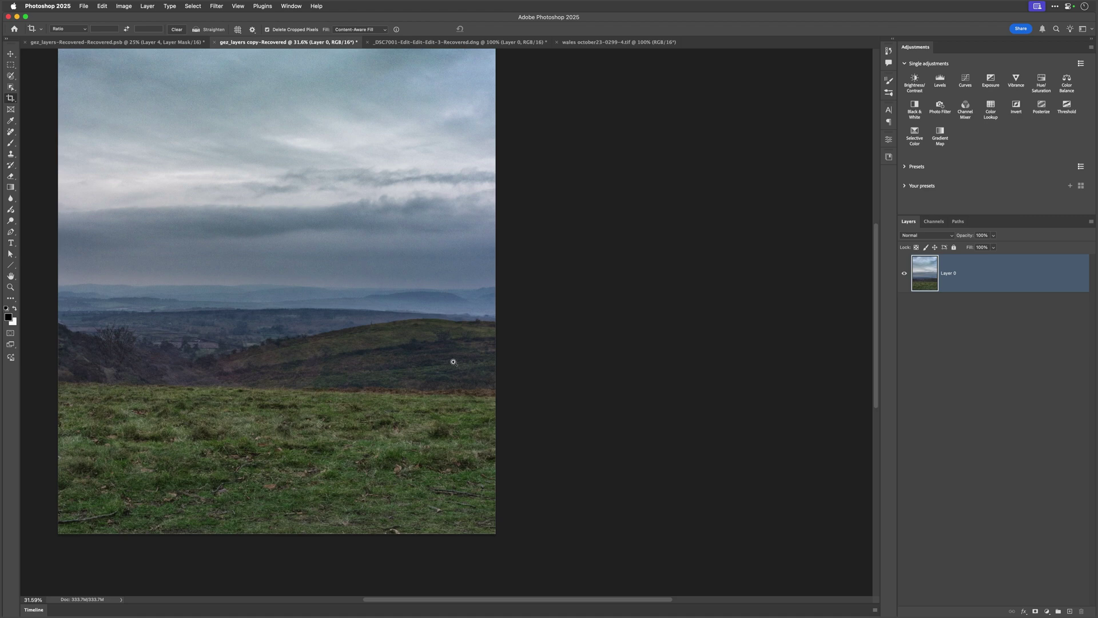
scroll(454, 362, "down", 1)
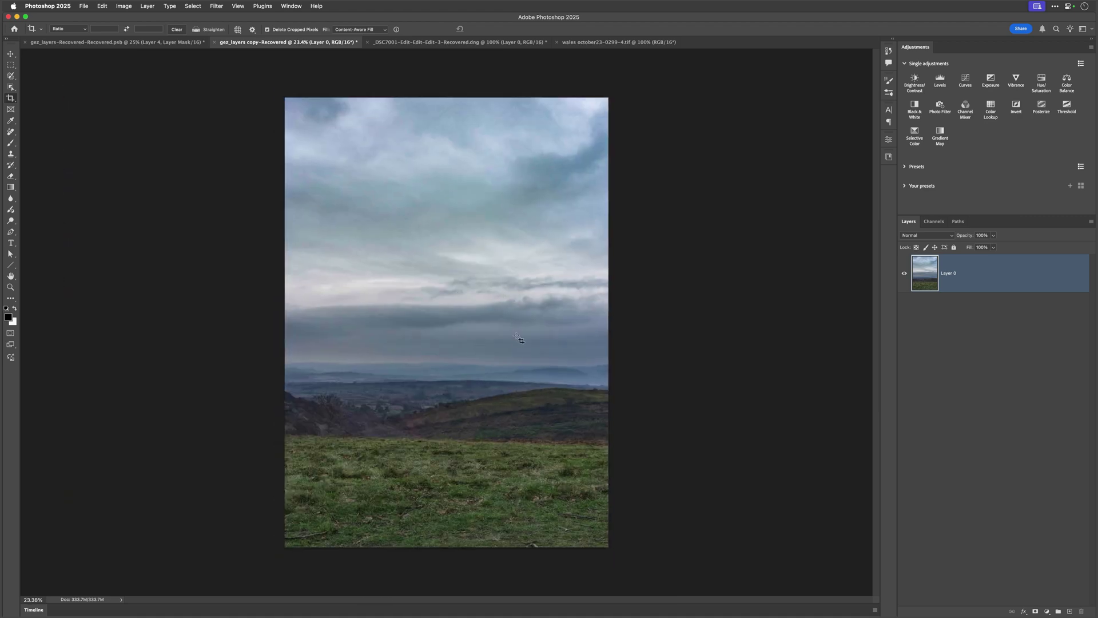
left_click(360, 320)
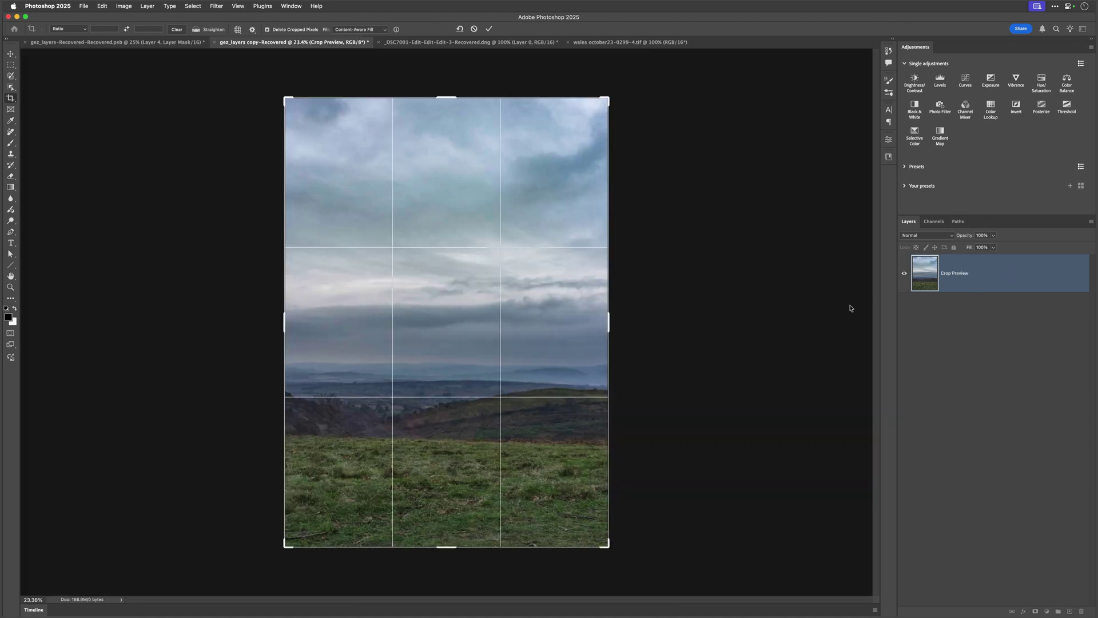
- Widen the canvas equally on both sides using a crop with Fill set to Transparent
key("Return")
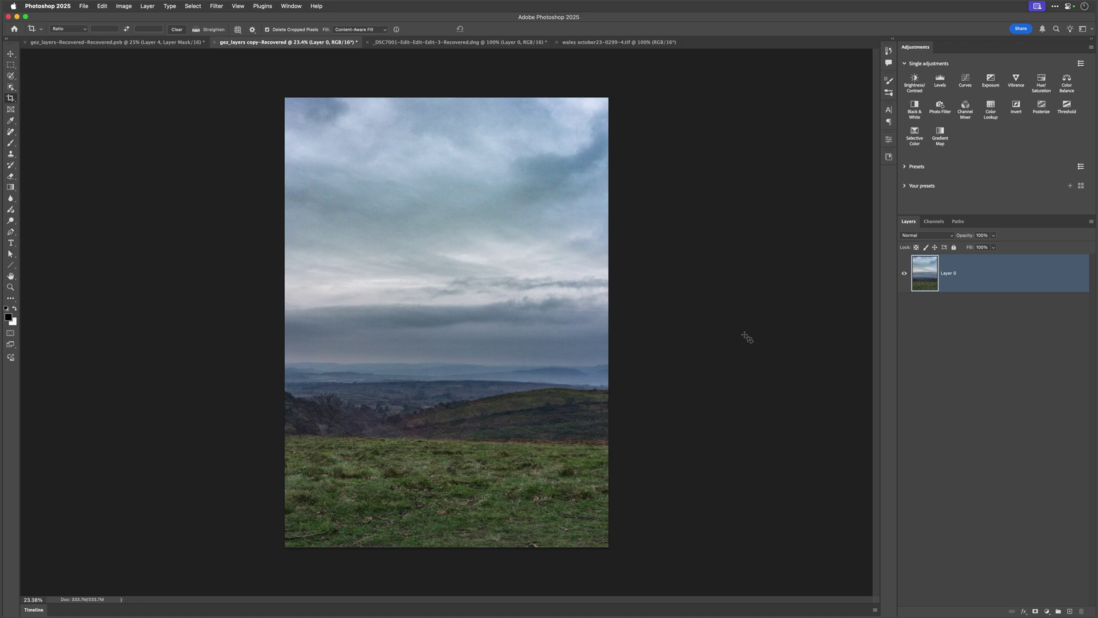
left_click(416, 290)
key("Escape")
left_click(360, 29)
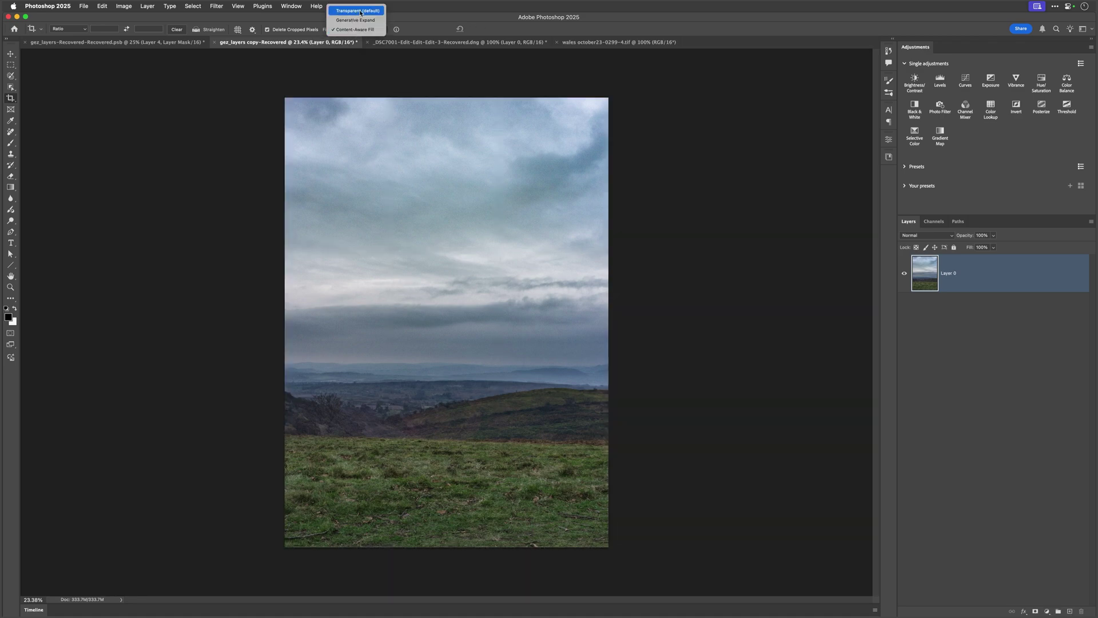
left_click(353, 11)
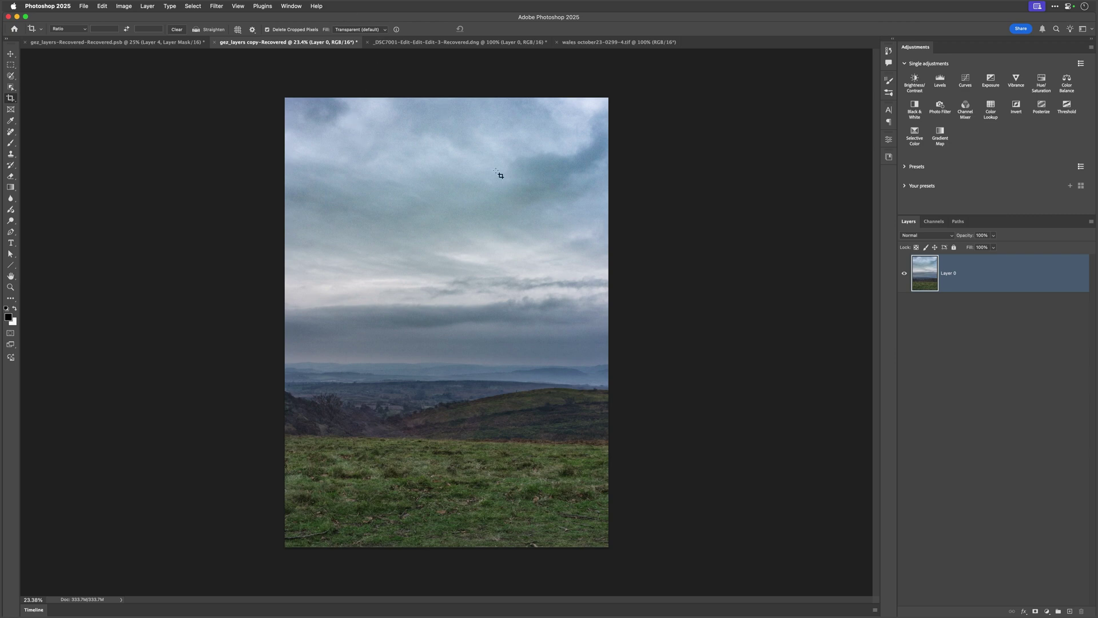
left_click(460, 336)
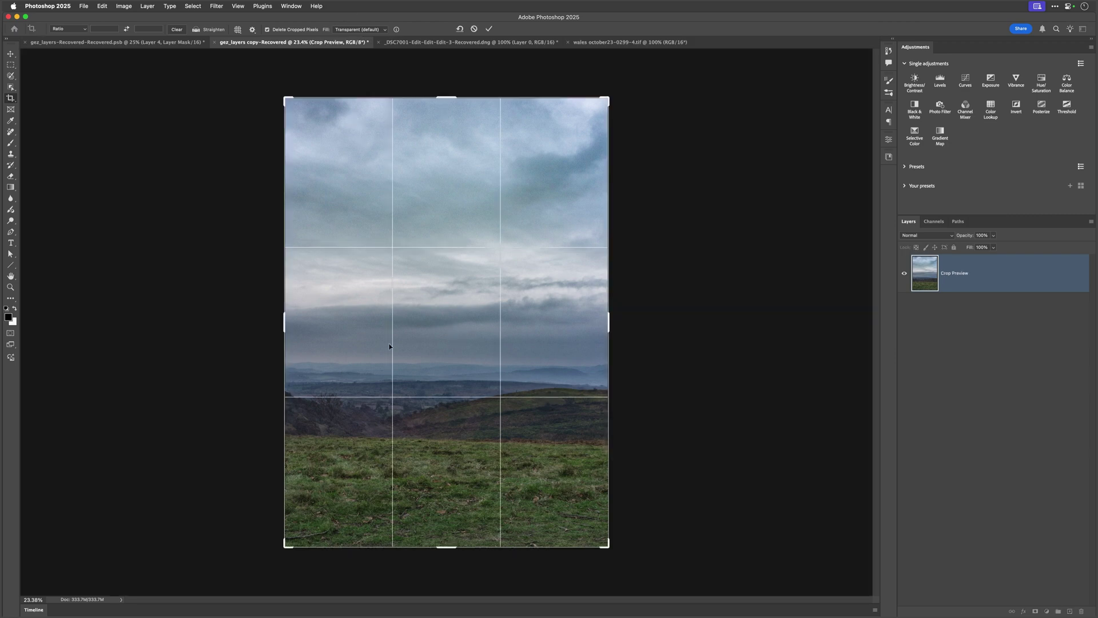
left_click_drag(283, 318, 233, 321)
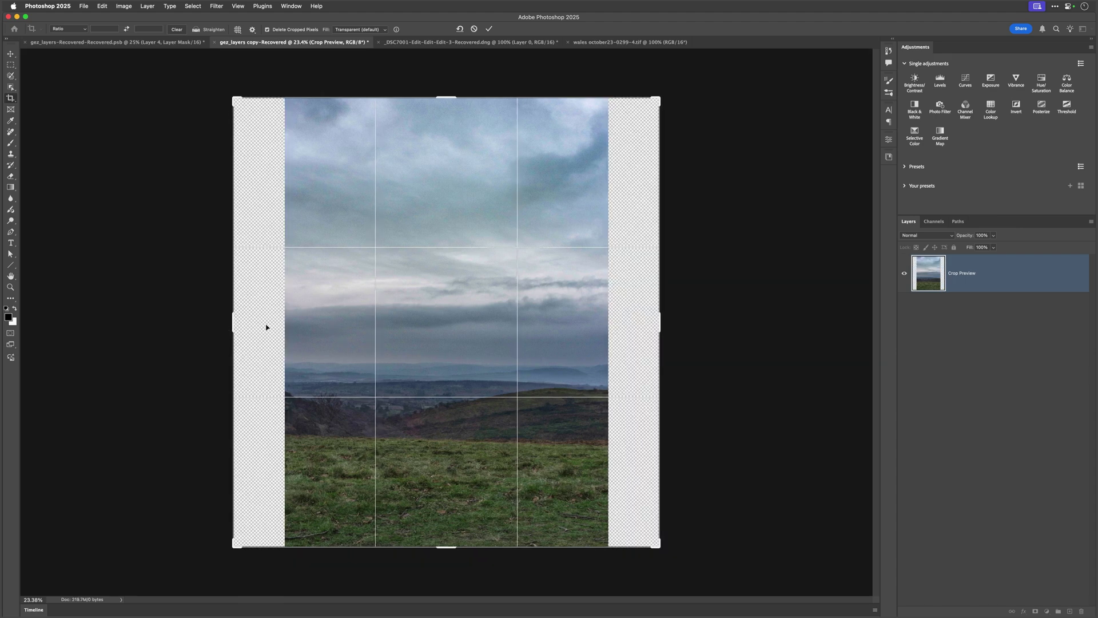
key("Return")
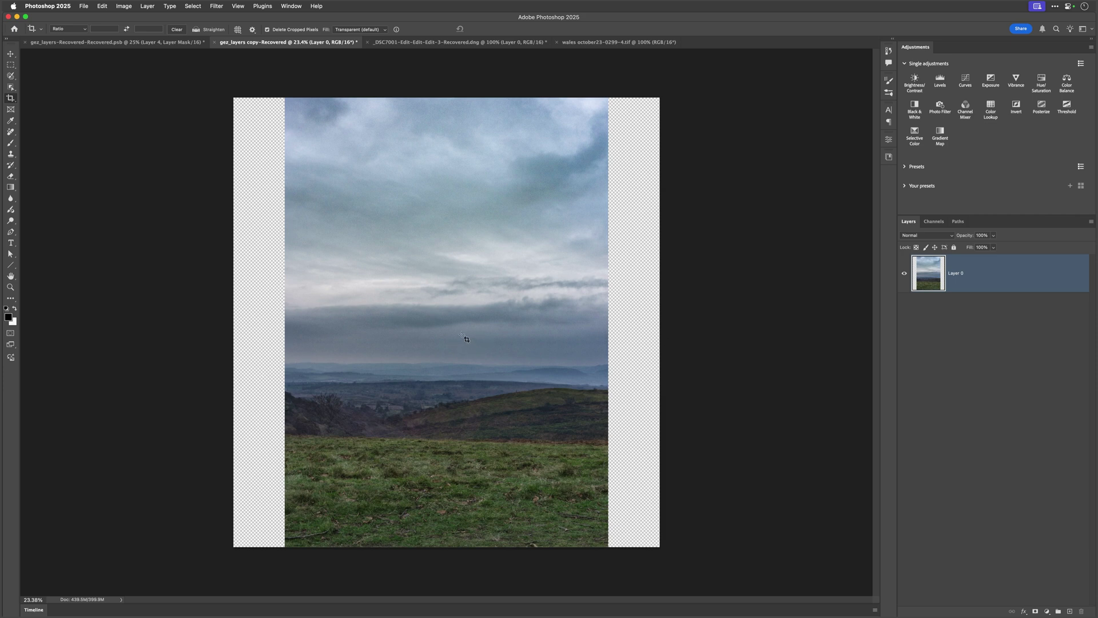
key("m")
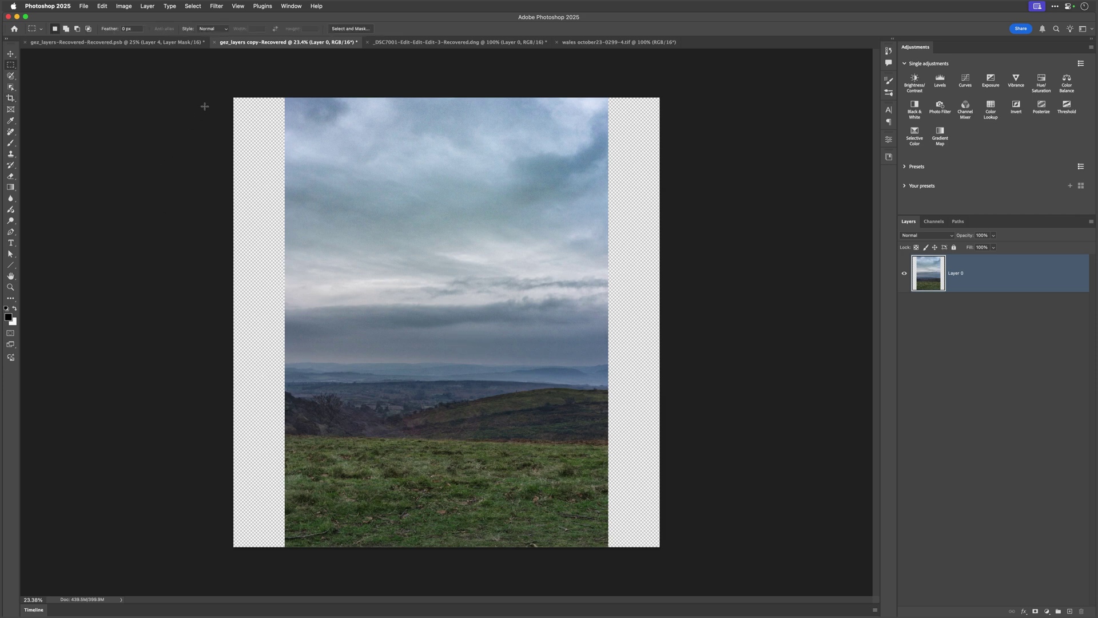
left_click_drag(214, 77, 286, 563)
left_click_drag(660, 95, 603, 559)
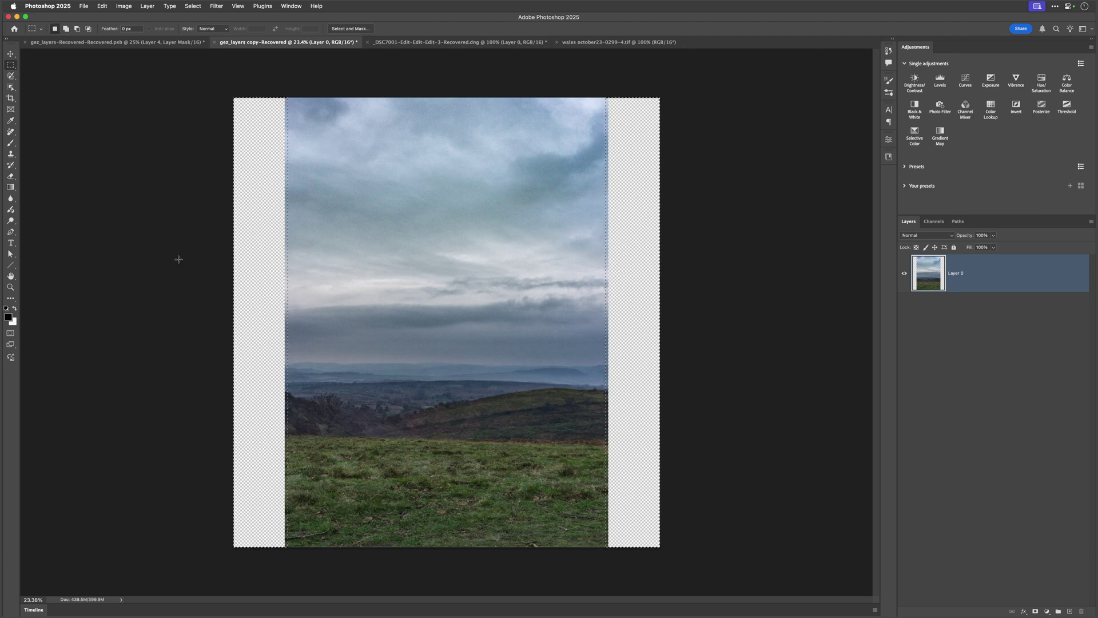
left_click(102, 7)
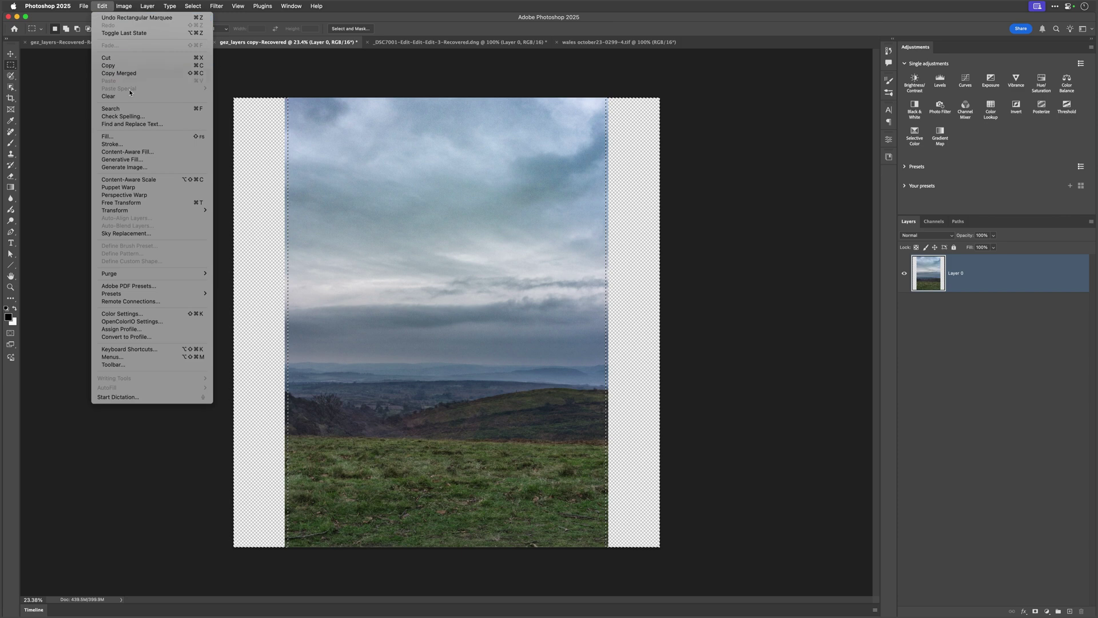
left_click(139, 153)
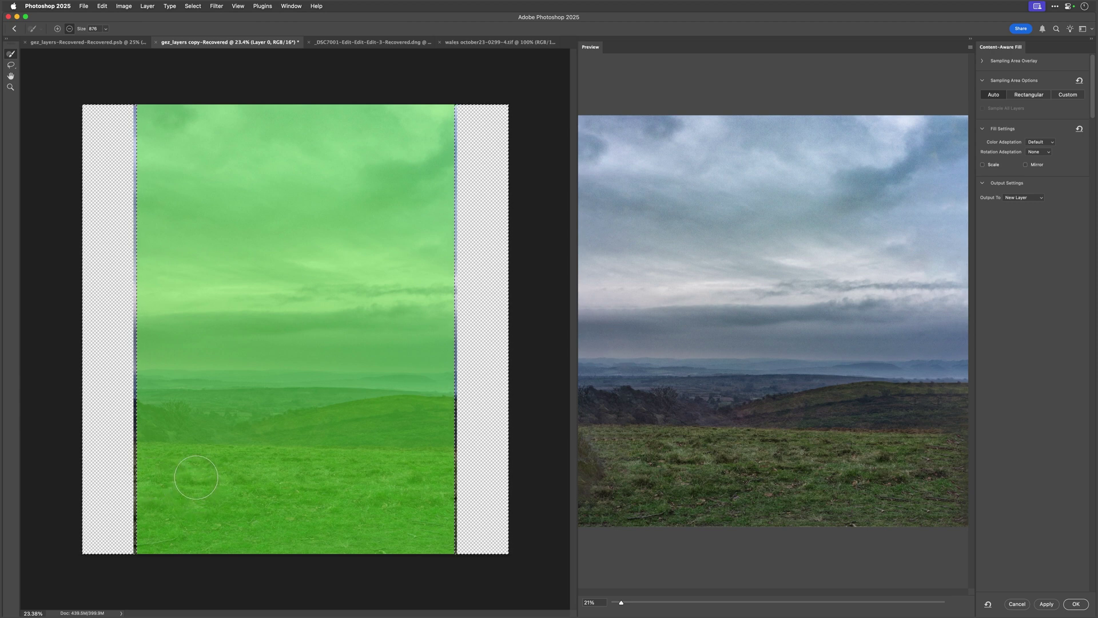
mouse_move(196, 477)
left_mouse_down()
mouse_move(213, 492)
mouse_move(200, 527)
left_mouse_up()
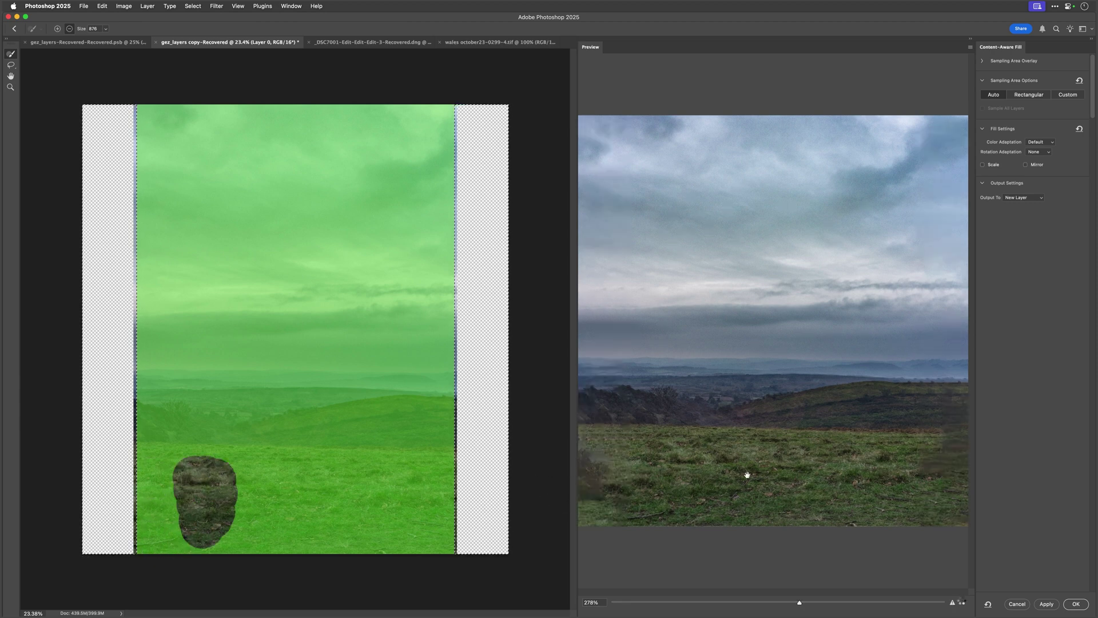
mouse_move(423, 500)
left_mouse_down()
mouse_move(413, 475)
mouse_move(403, 525)
mouse_move(433, 527)
left_mouse_up()
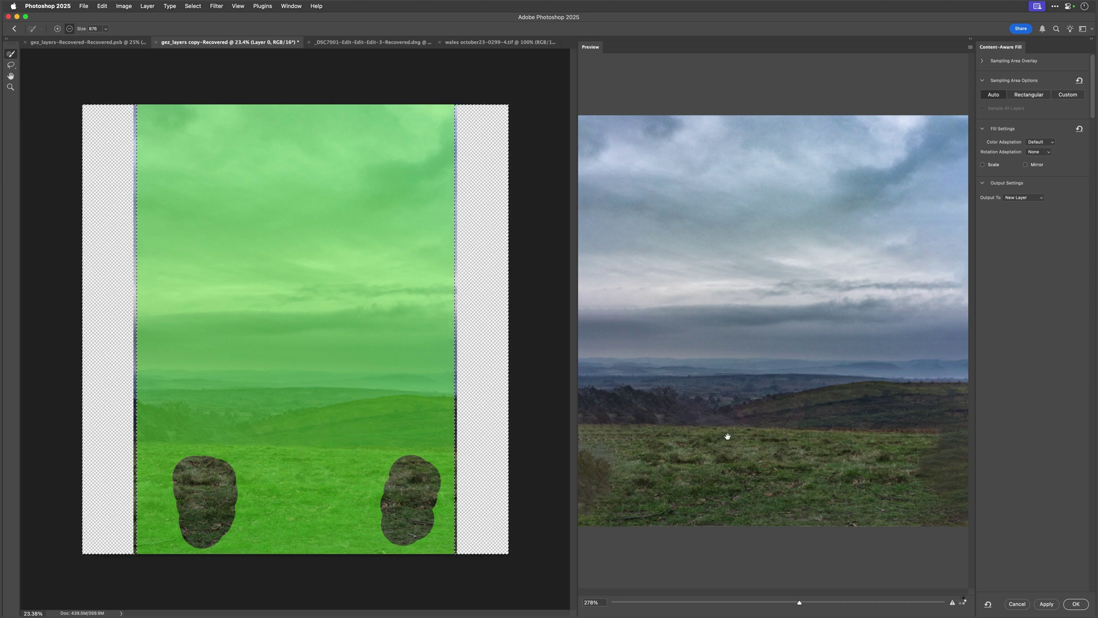
left_click(1018, 604)
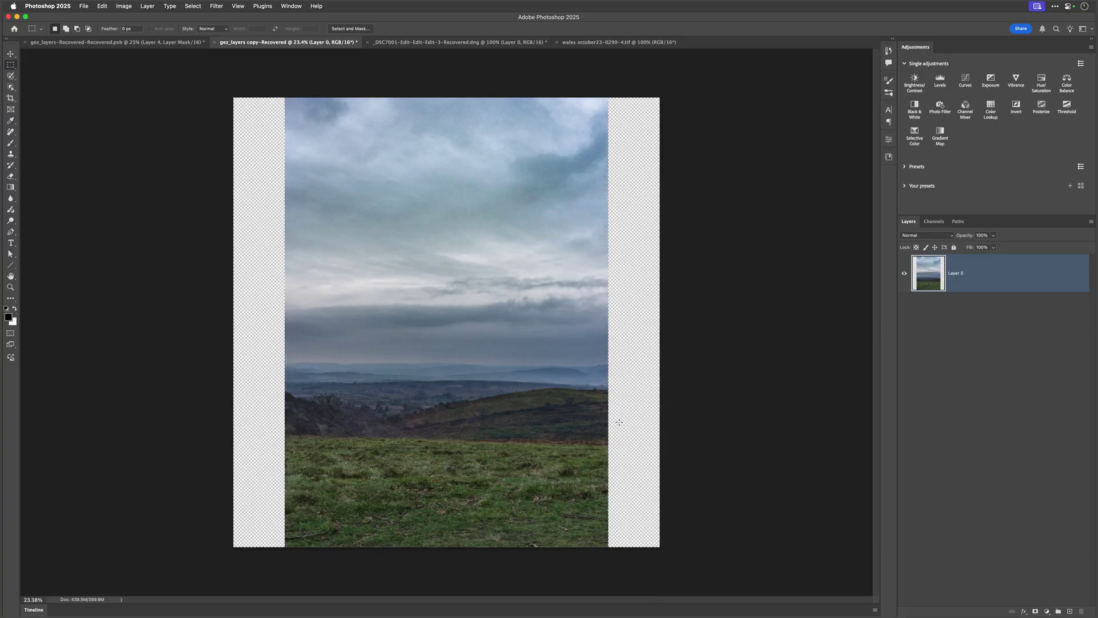
key("v")
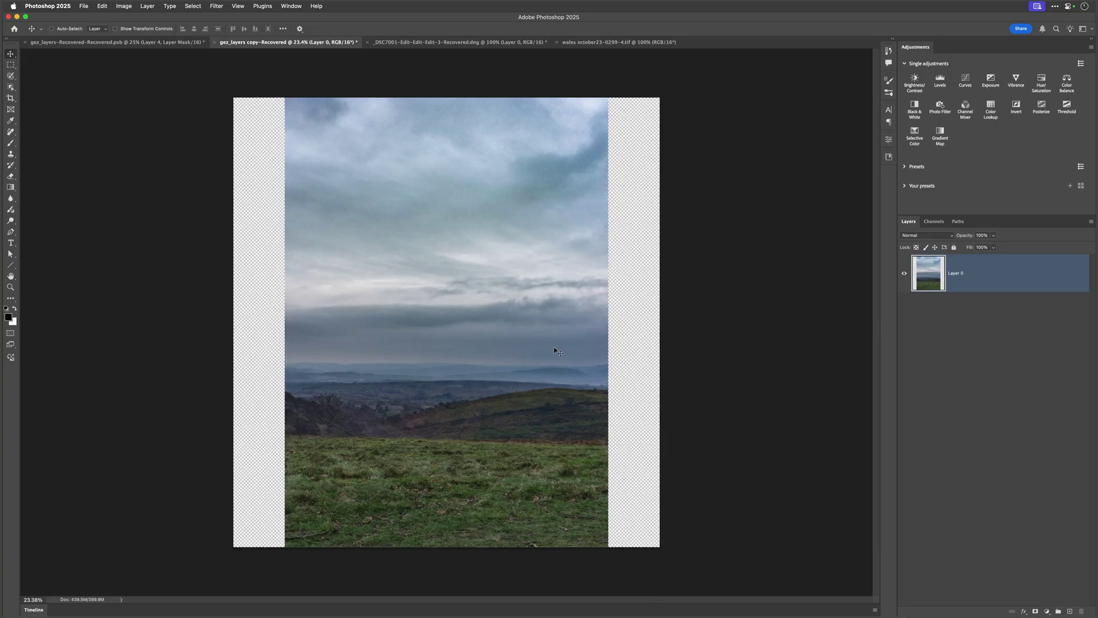
- Stretch Layer 0 to 131.70% width with Content-Aware Scale to fill the canvas
left_click(102, 7)
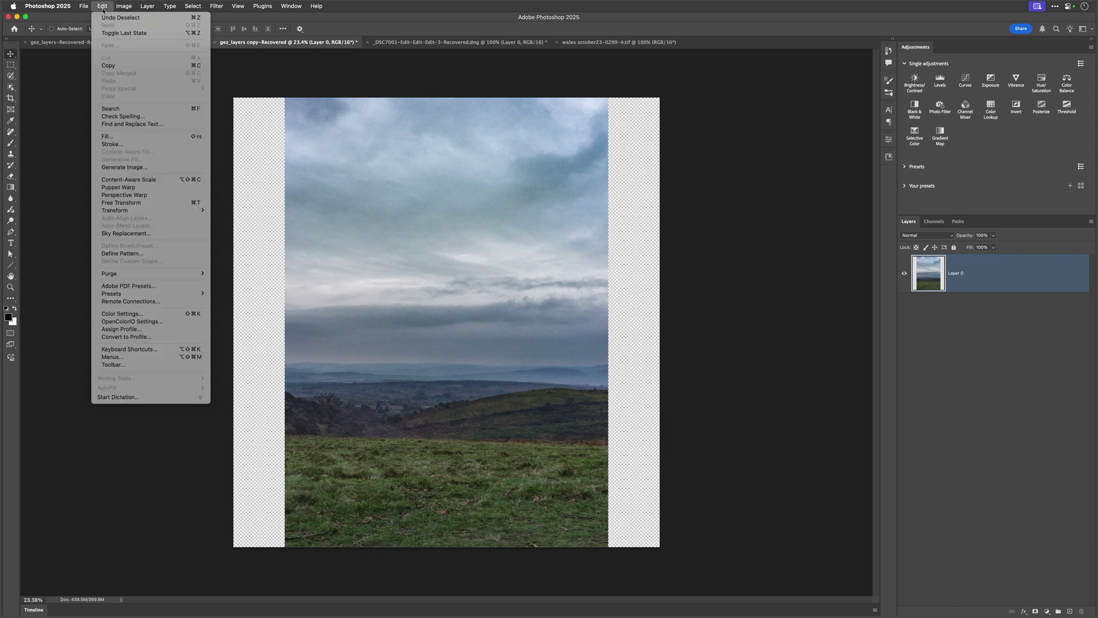
left_click(145, 180)
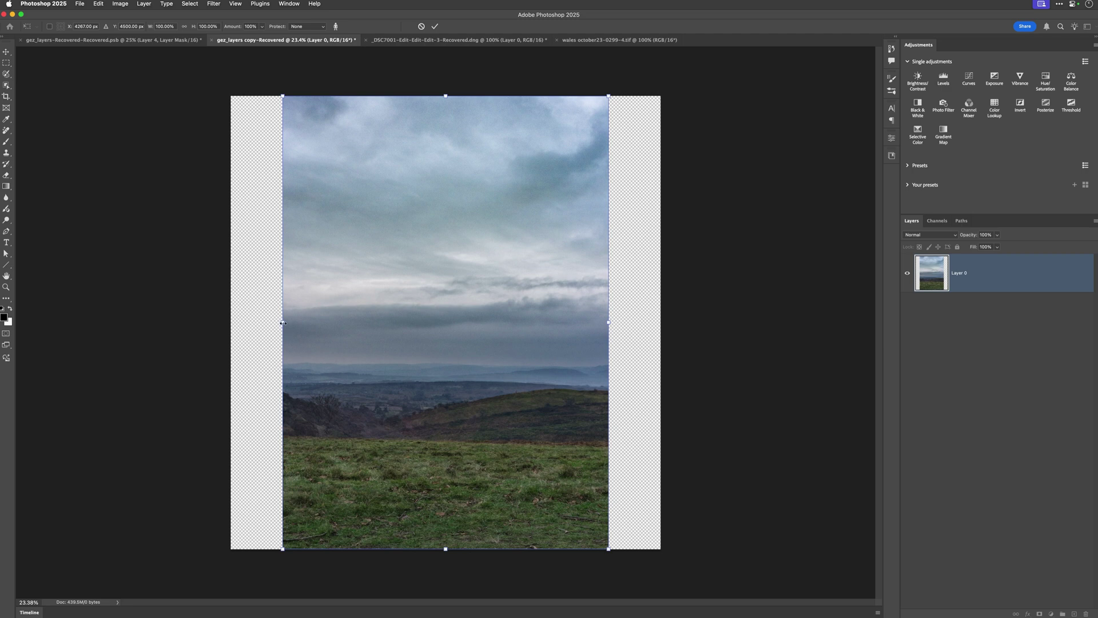
left_click_drag(281, 322, 234, 317)
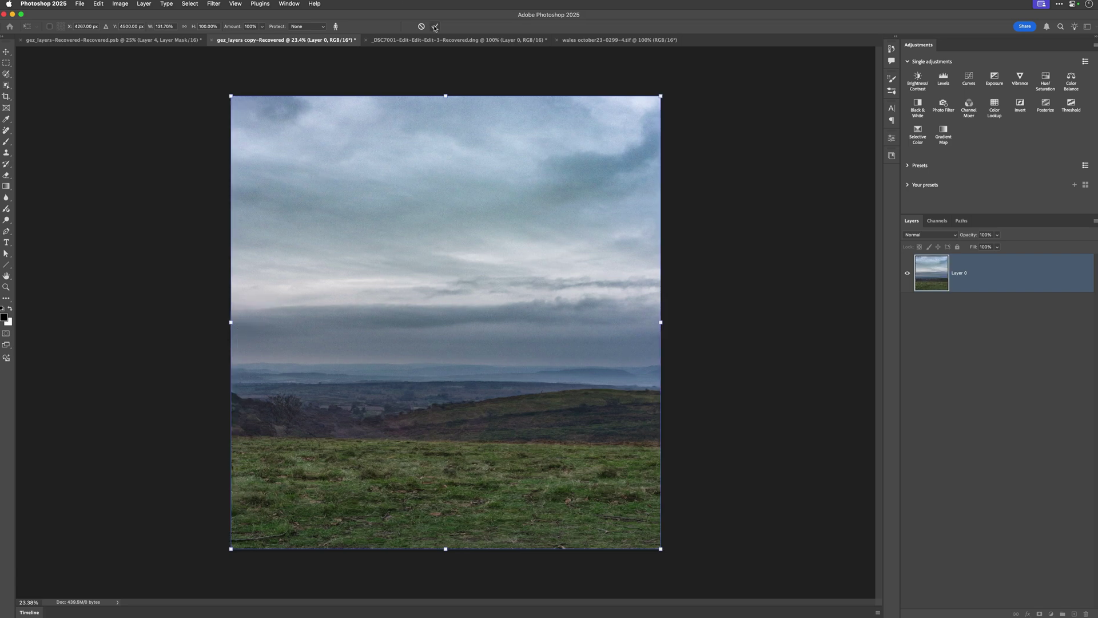
key("Return")
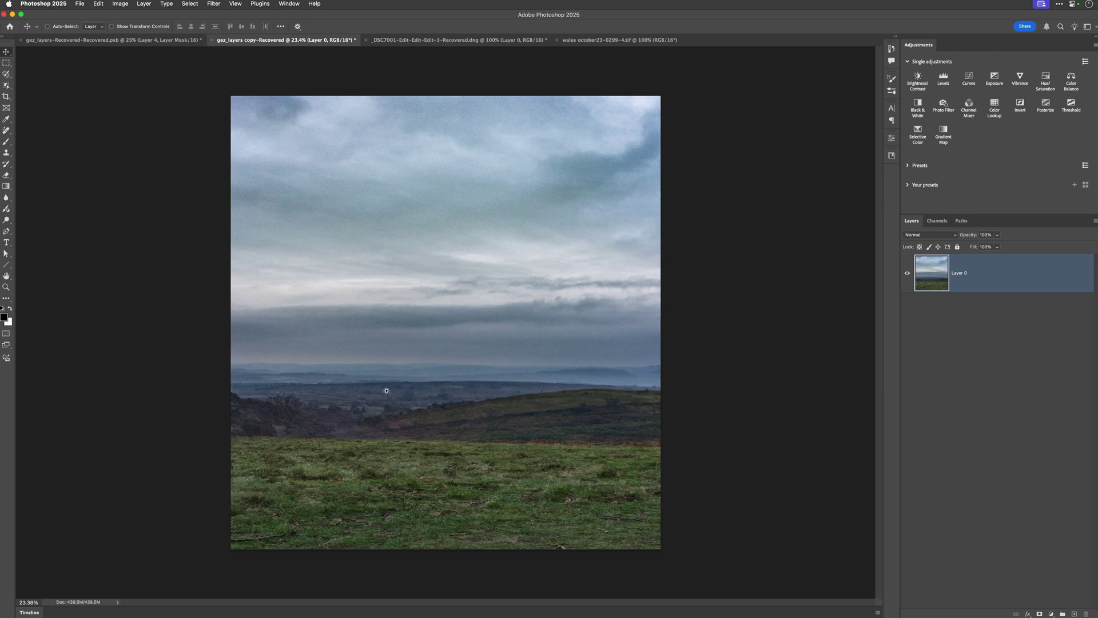
scroll(387, 391, "up", 3)
scroll(414, 419, "down", 1)
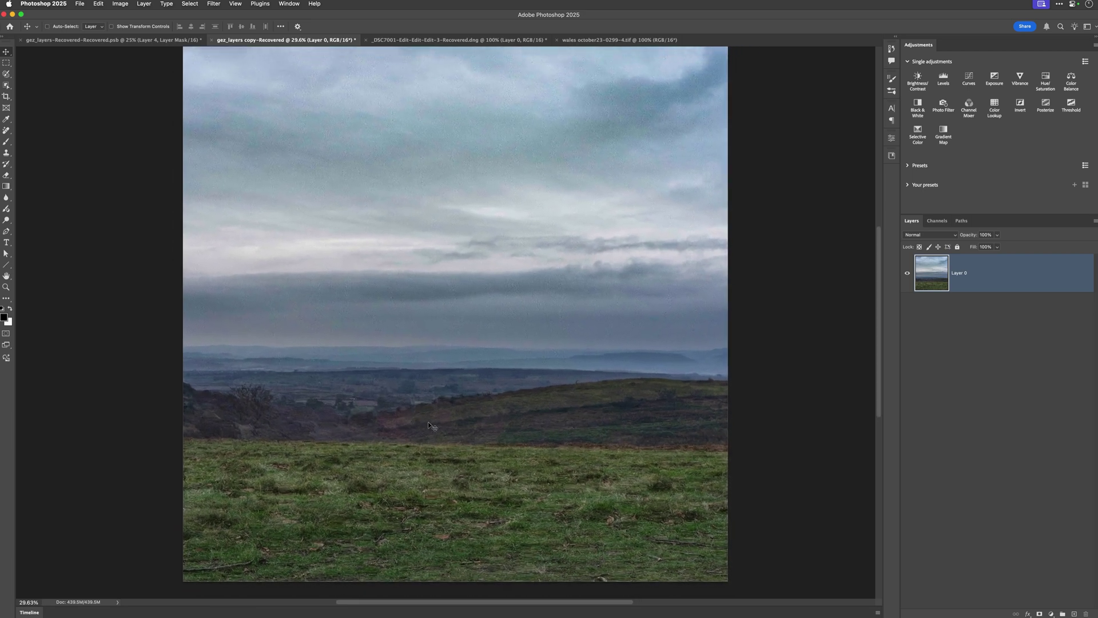
- View the kneeling knight portrait in Lightroom, then return to Photoshop
key("super+Tab")
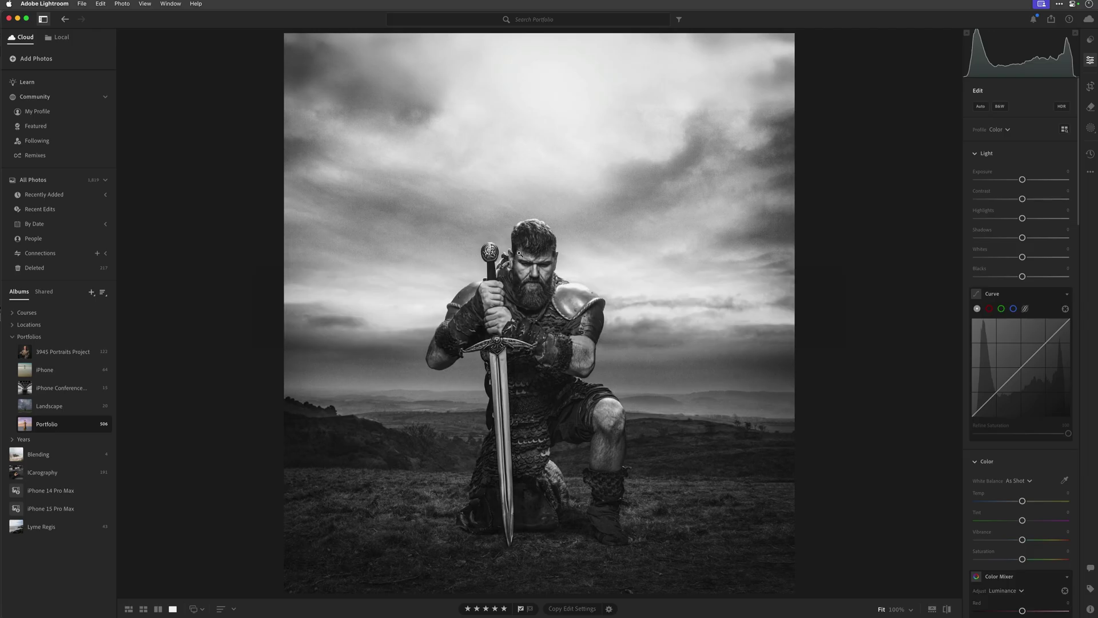
key("super+Tab")
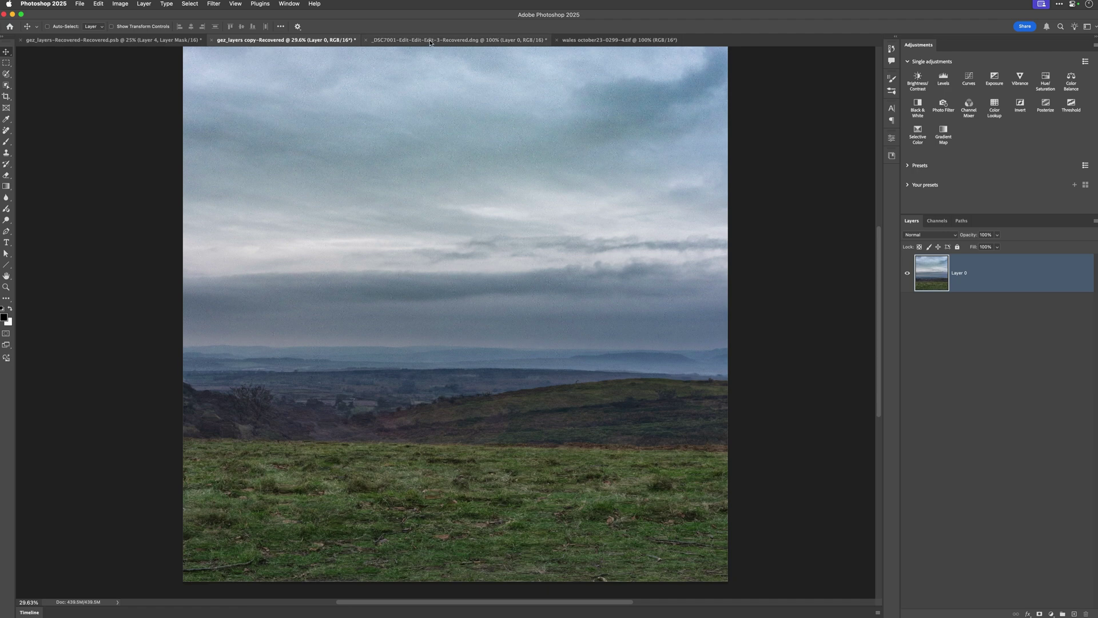
- Widen the foggy boat photo's canvas equally on both sides, leaving transparent strips
left_click(430, 41)
left_click(622, 40)
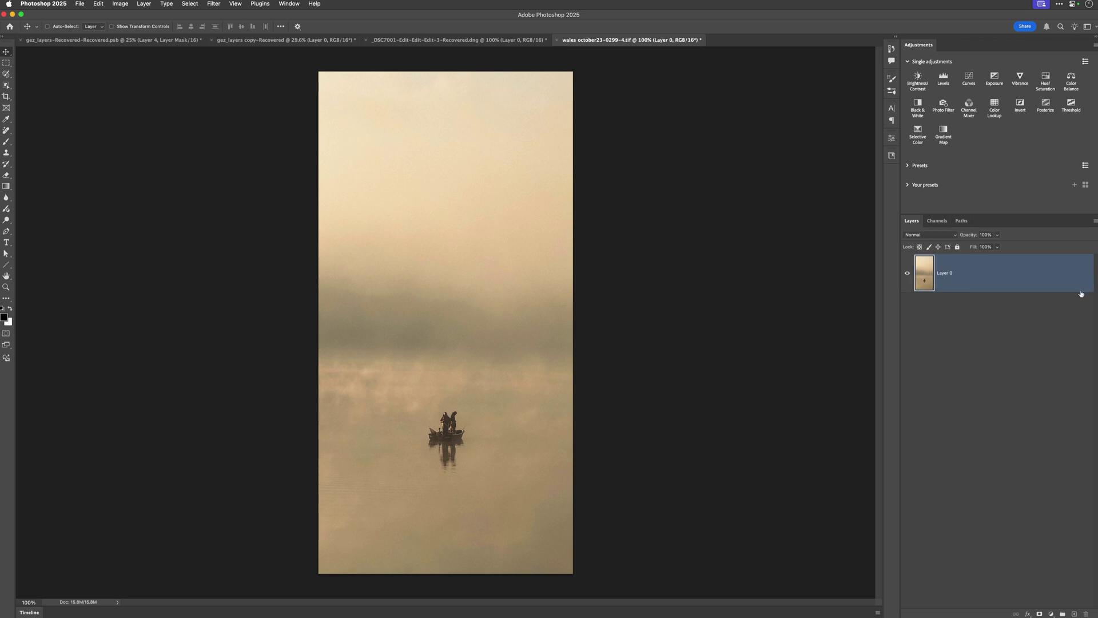
key("c")
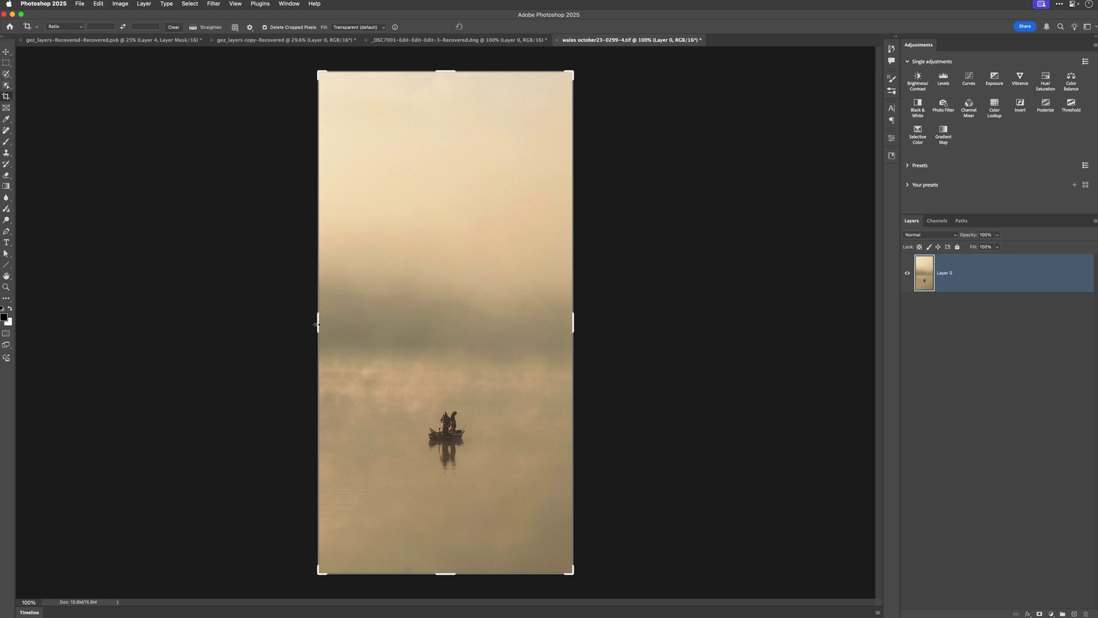
left_click_drag(316, 324, 85, 312)
key("Return")
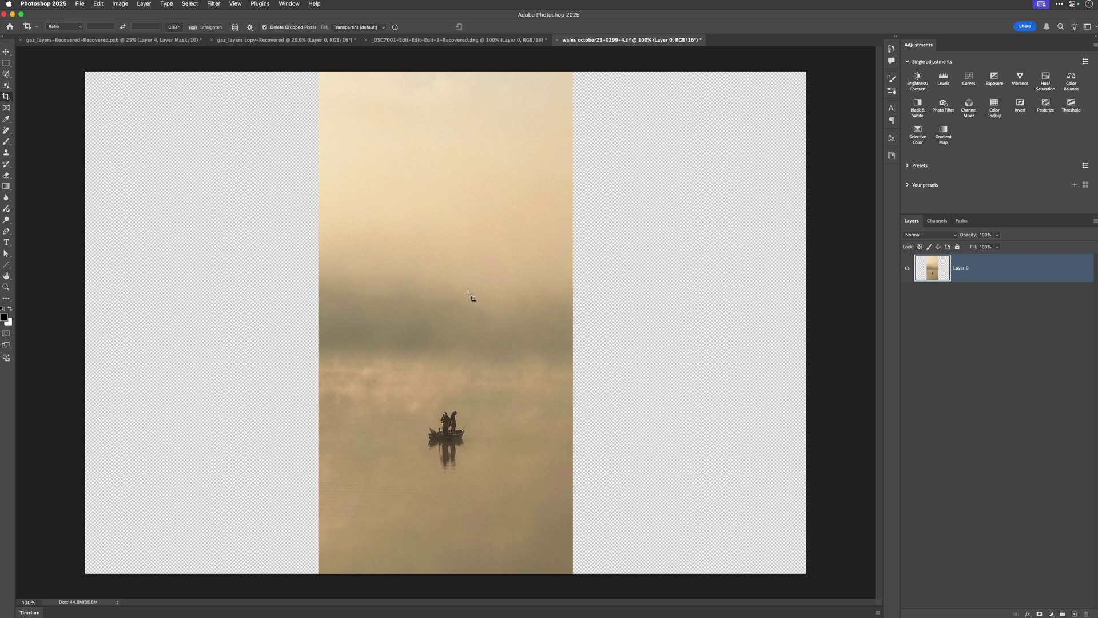
- Content-Aware Scale the boat photo sideways out to the canvas edges
left_click(98, 4)
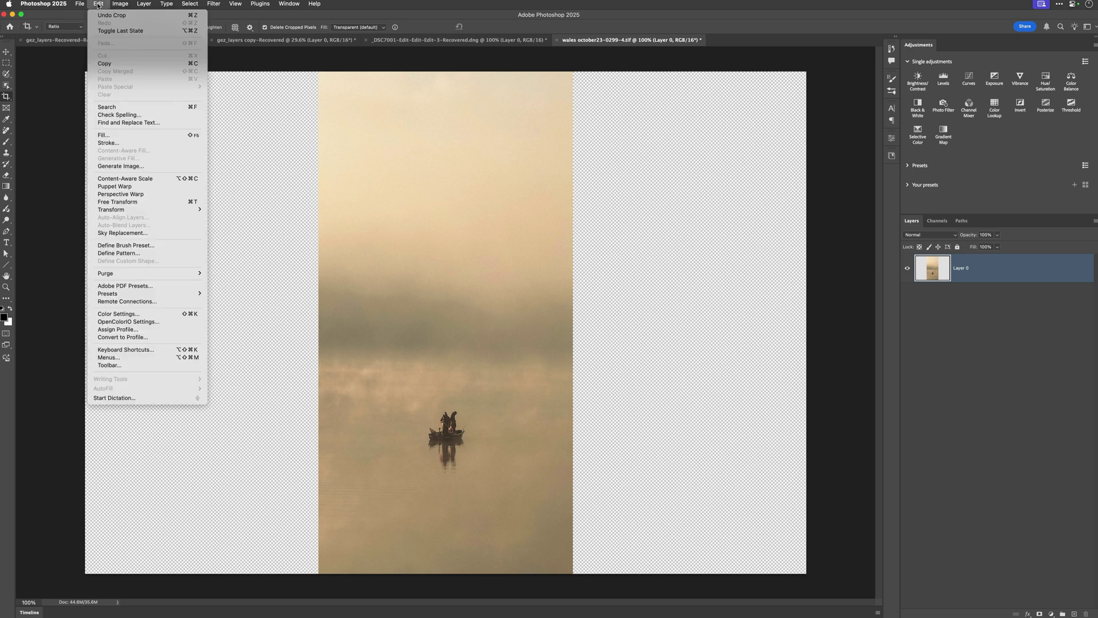
left_click(136, 179)
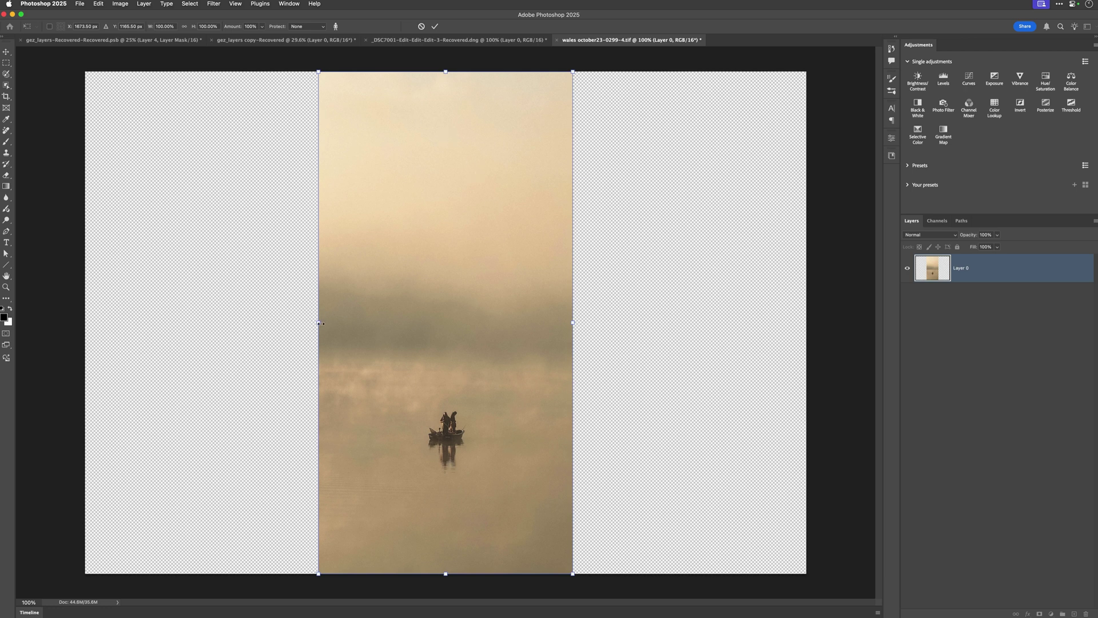
left_click_drag(319, 323, 87, 317)
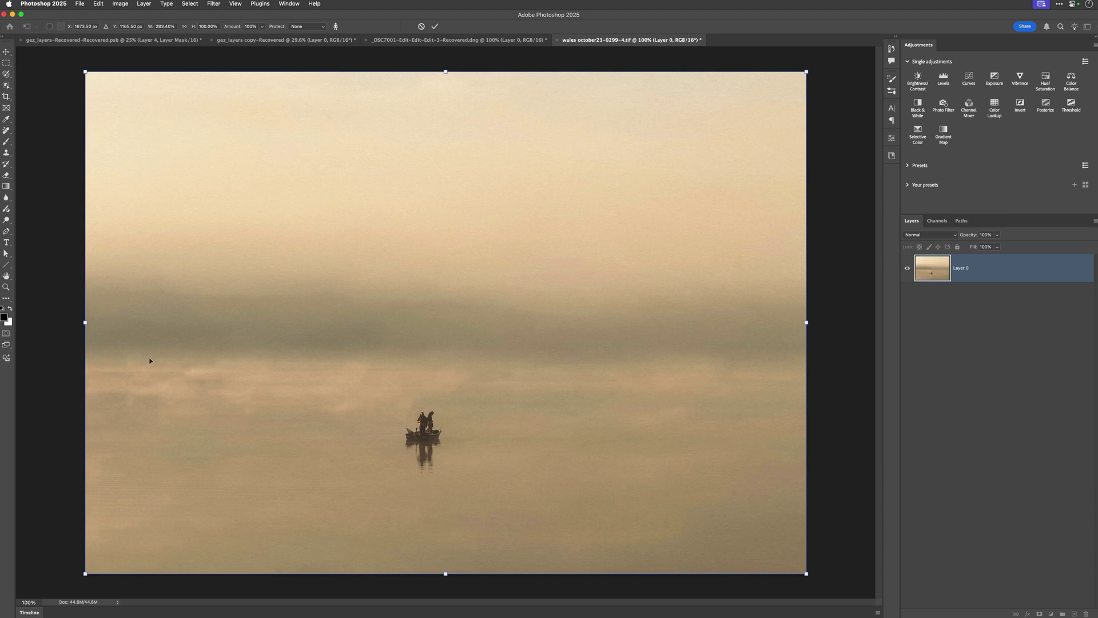
key("Return")
- Crop the stretched boat photo to the canvas bounds
key("c")
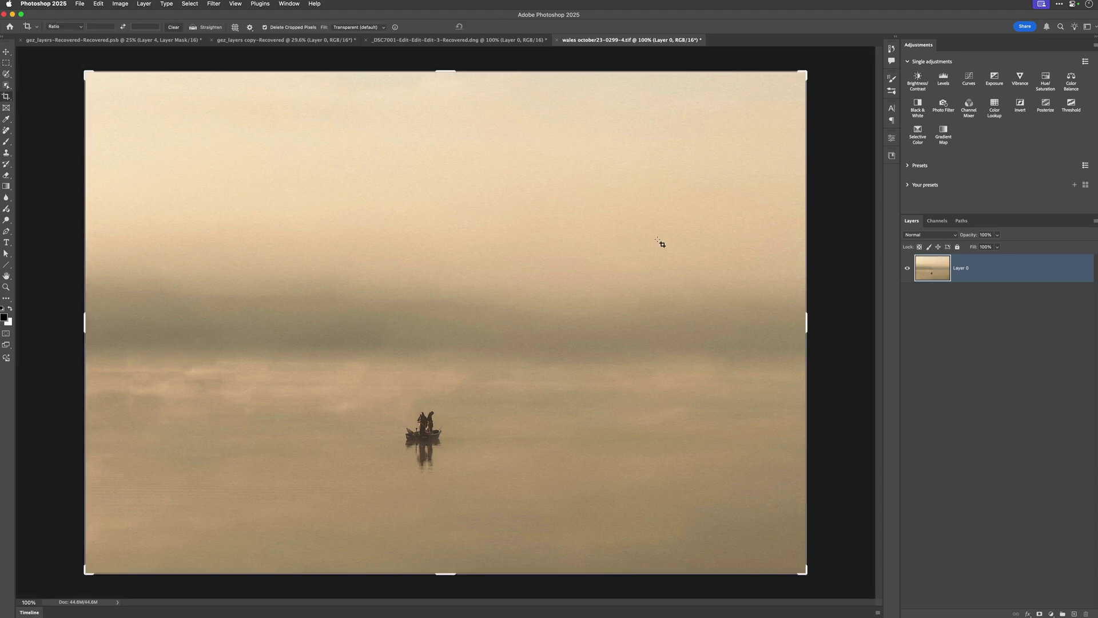
left_click(669, 217)
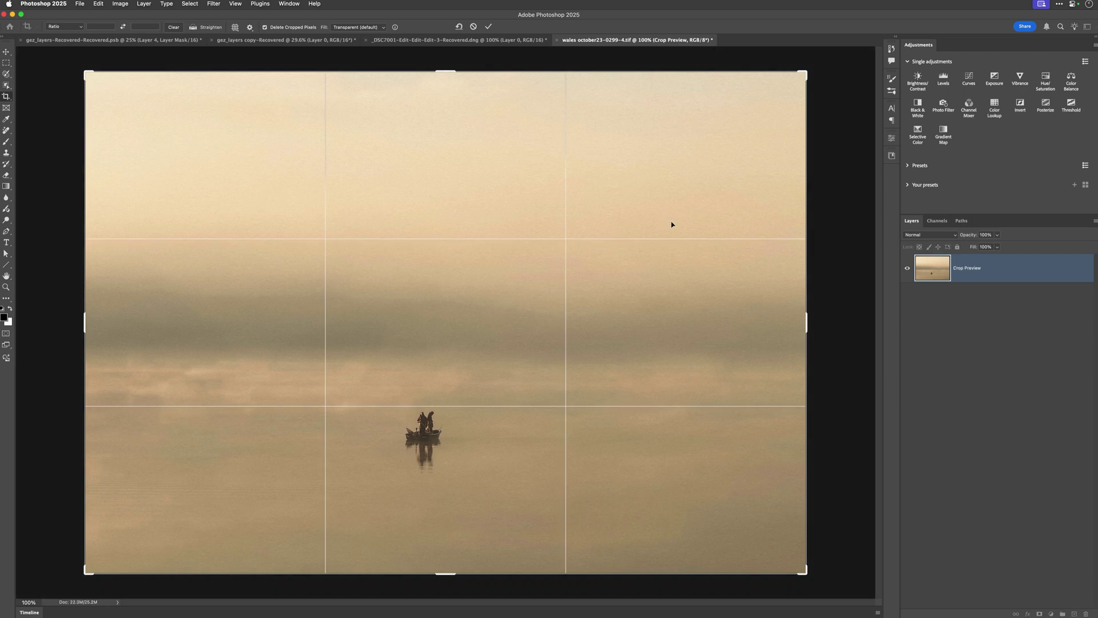
left_click(489, 27)
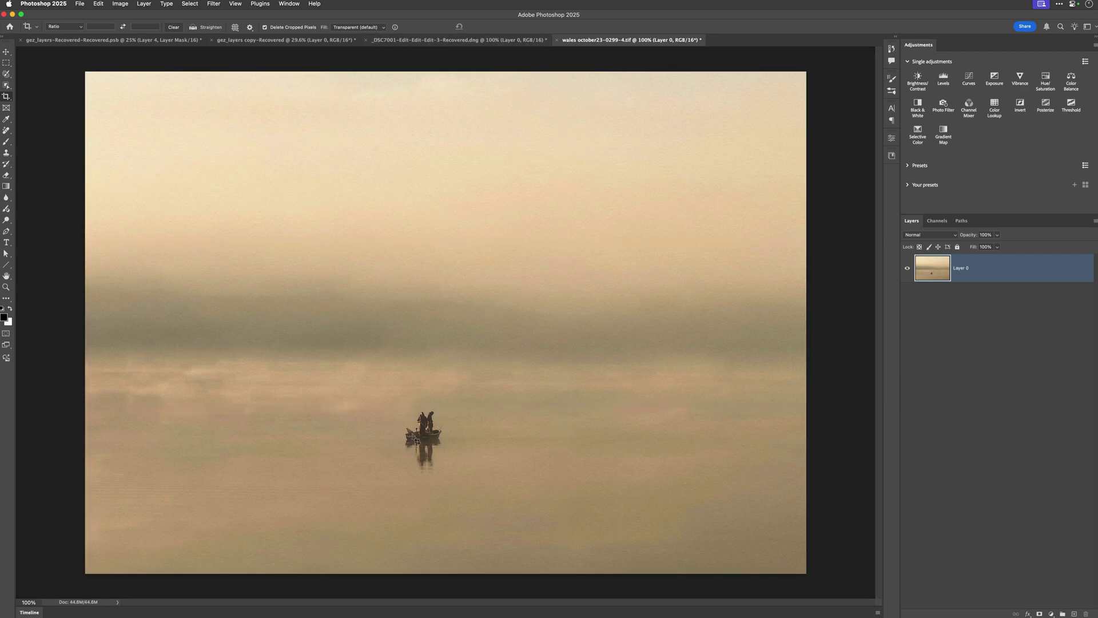
- Widen the surfer photo's canvas on both sides, leaving transparent strips around the image
key("v")
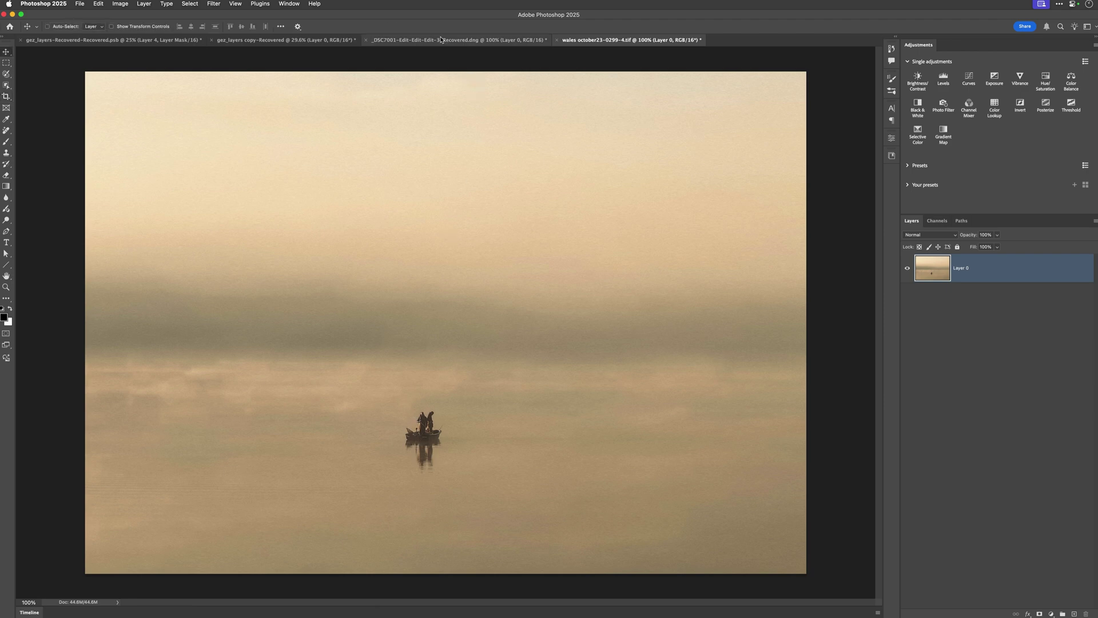
left_click(443, 41)
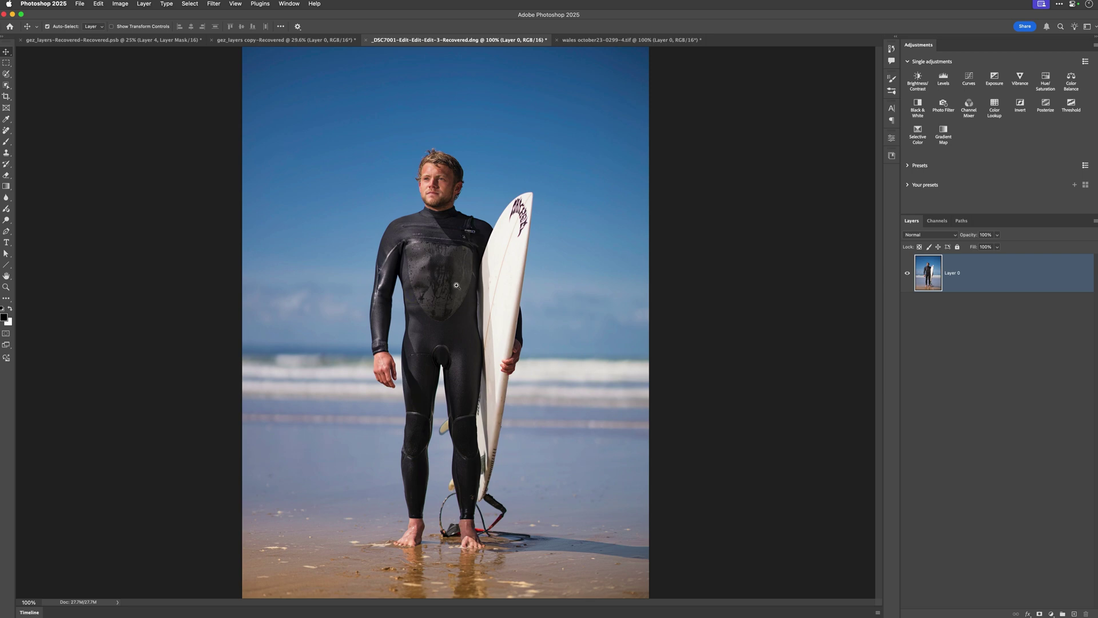
scroll(456, 285, "down", 2)
key("c")
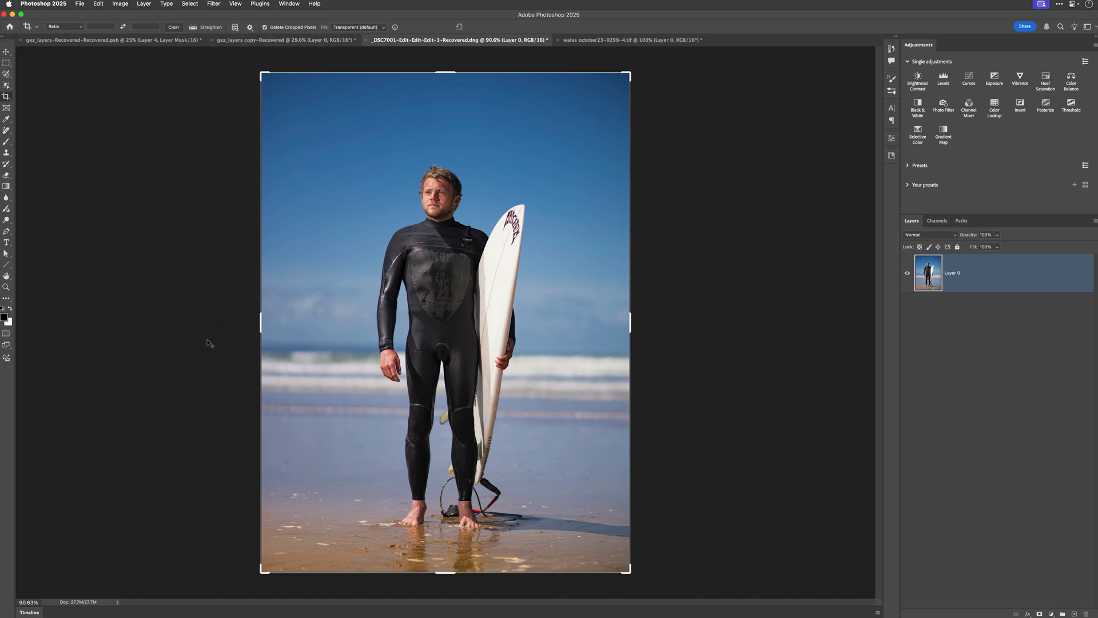
left_click_drag(258, 323, 55, 322)
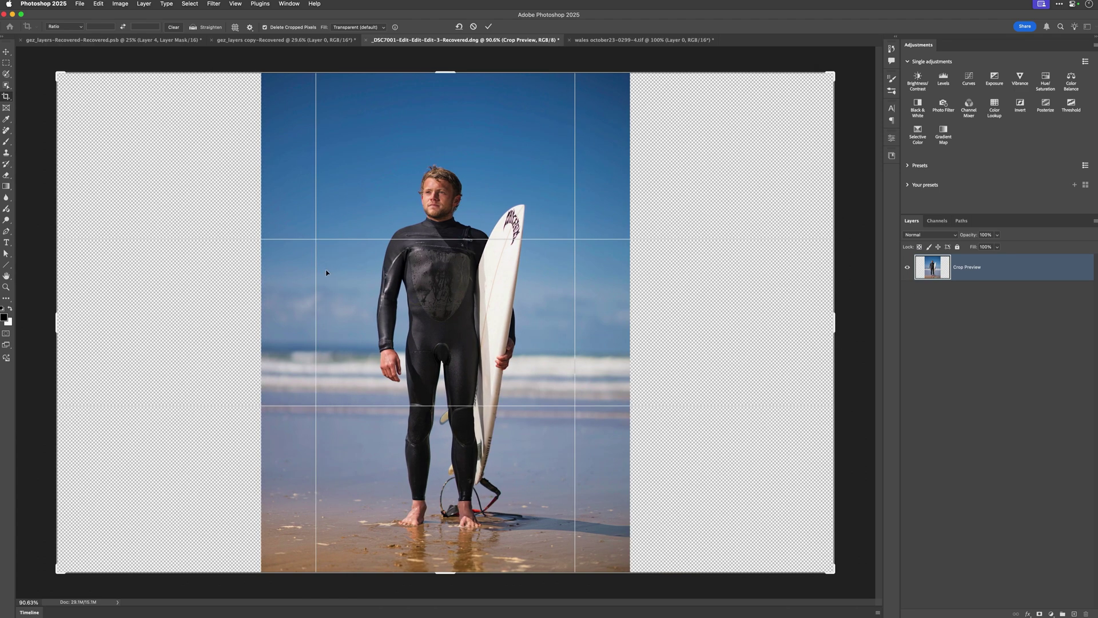
key("Return")
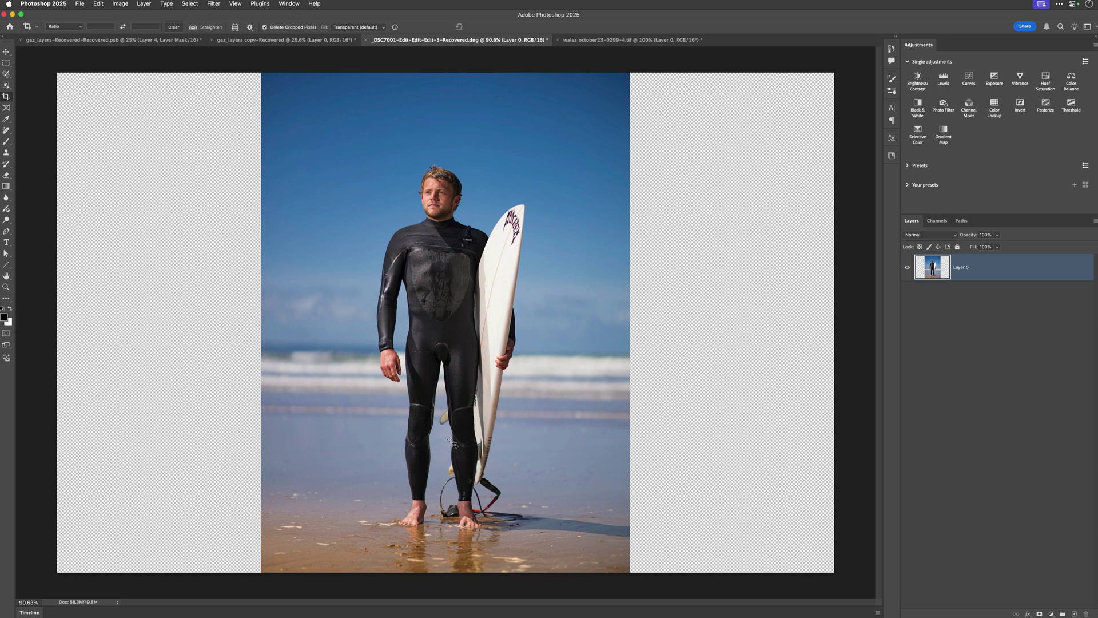
left_click(98, 4)
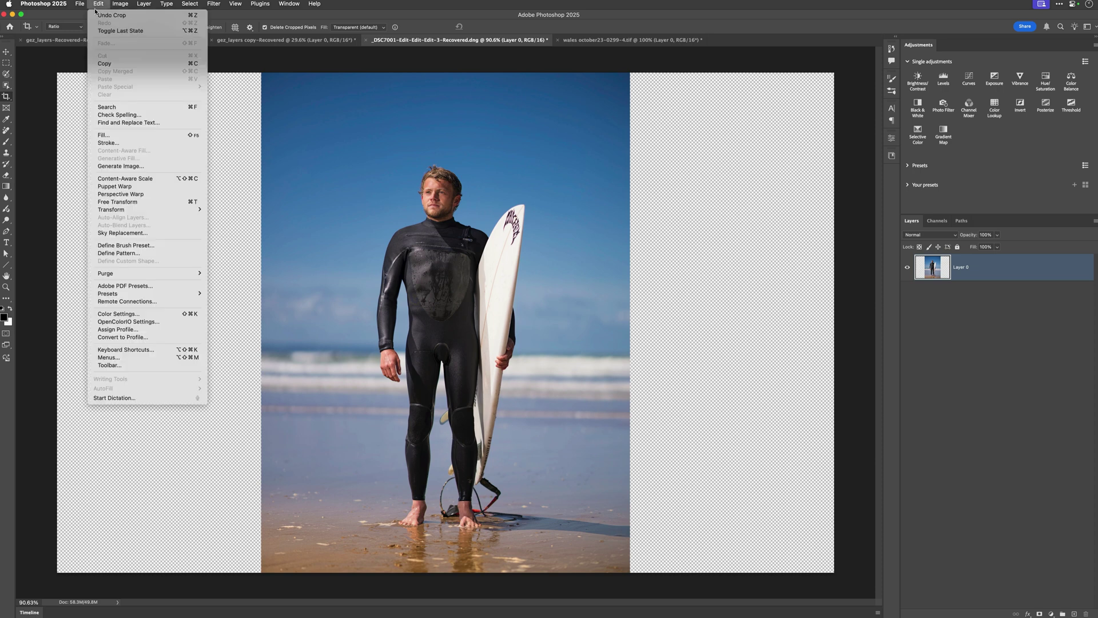
left_click(139, 179)
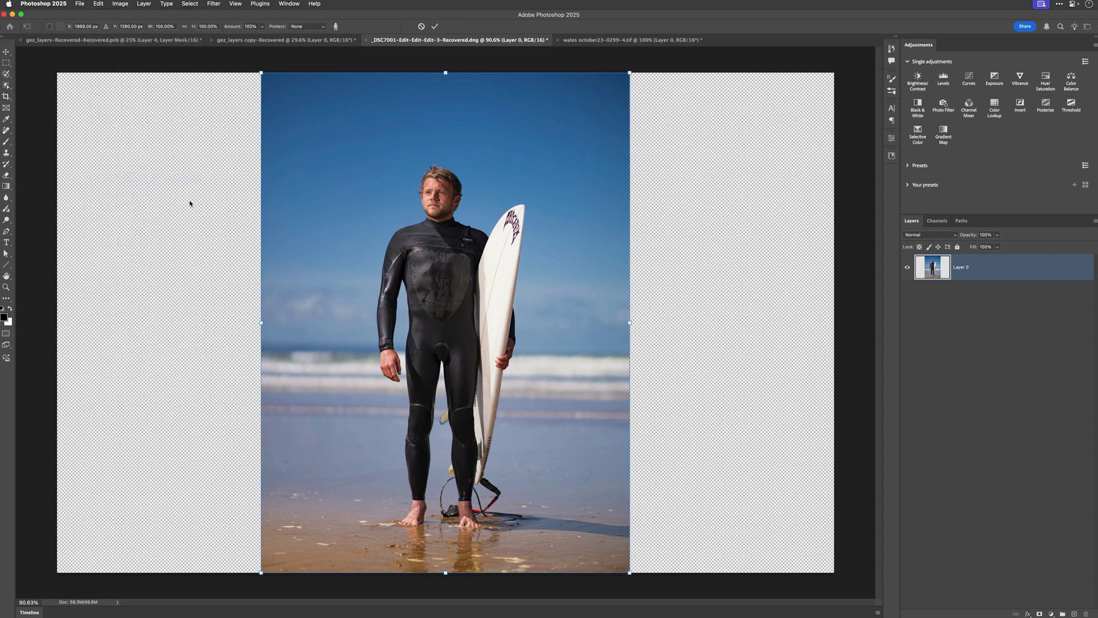
left_click_drag(380, 356, 348, 352)
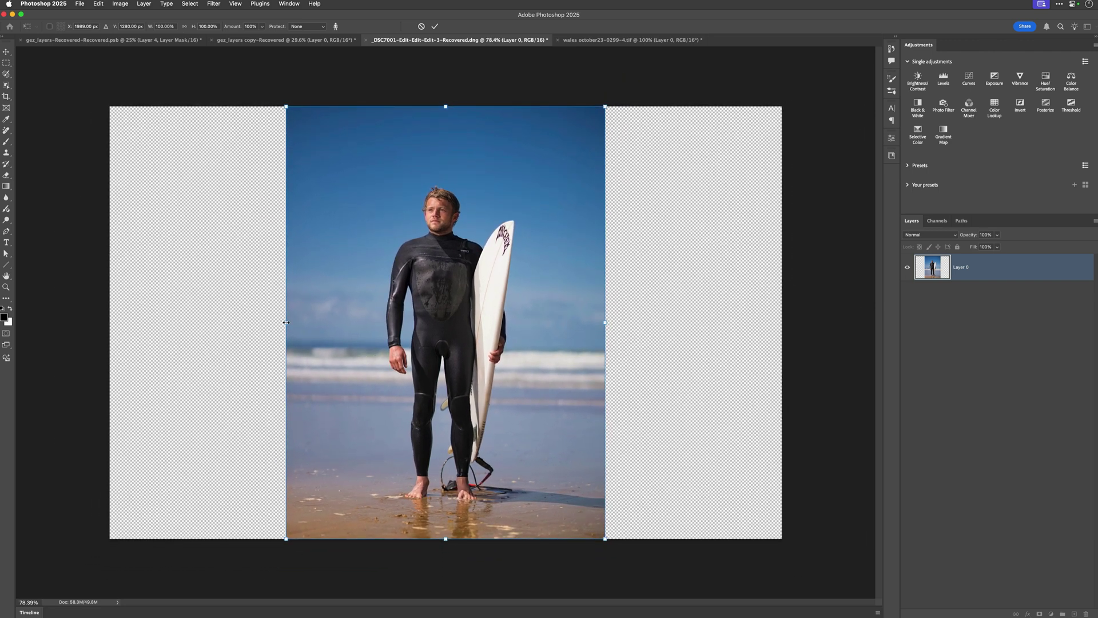
left_click_drag(287, 322, 215, 316)
left_click_drag(211, 316, 107, 321)
key("Escape")
key("c")
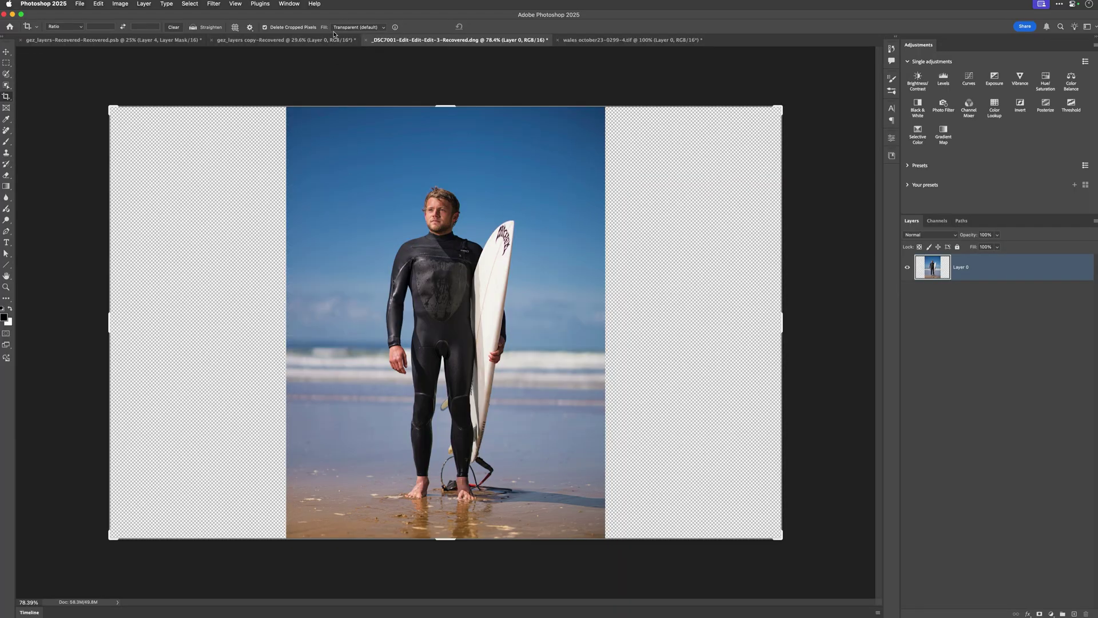
key("v")
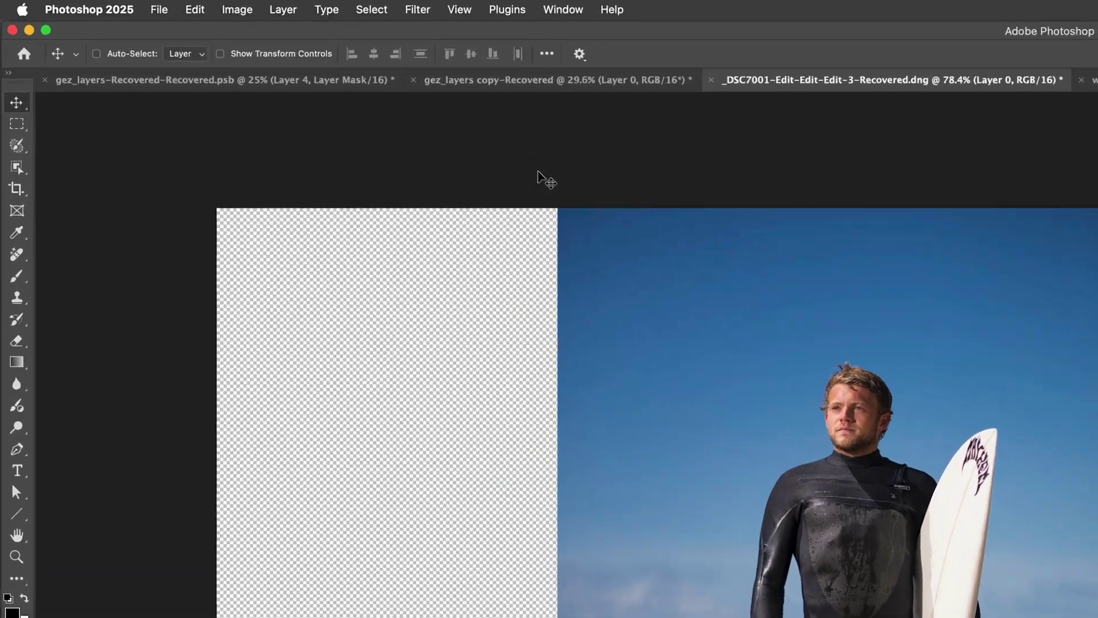
left_click(195, 11)
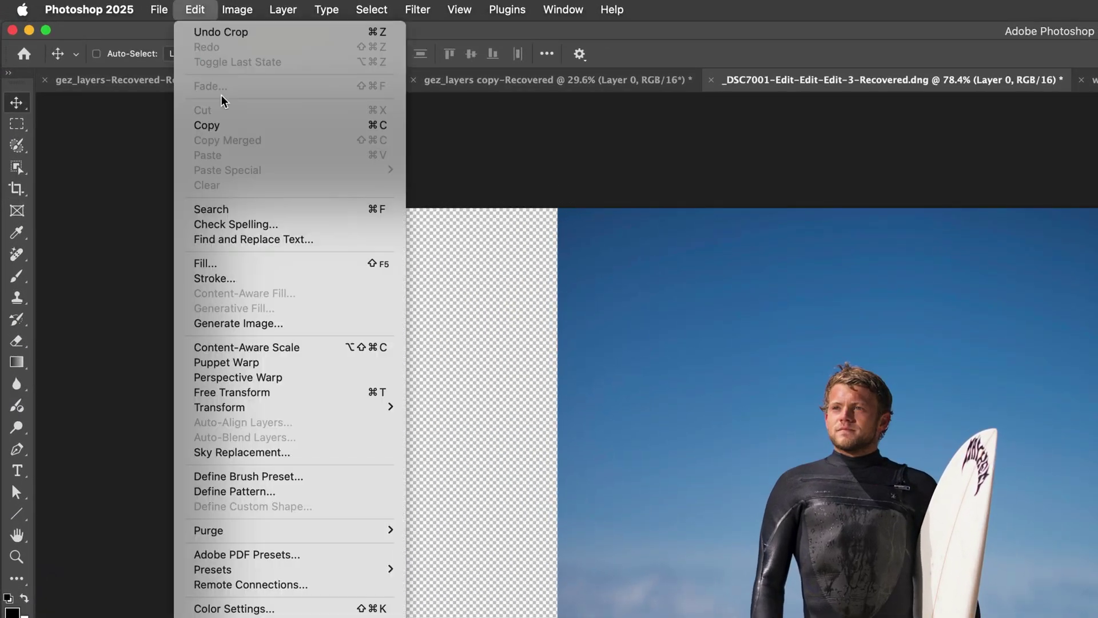
left_click(271, 363)
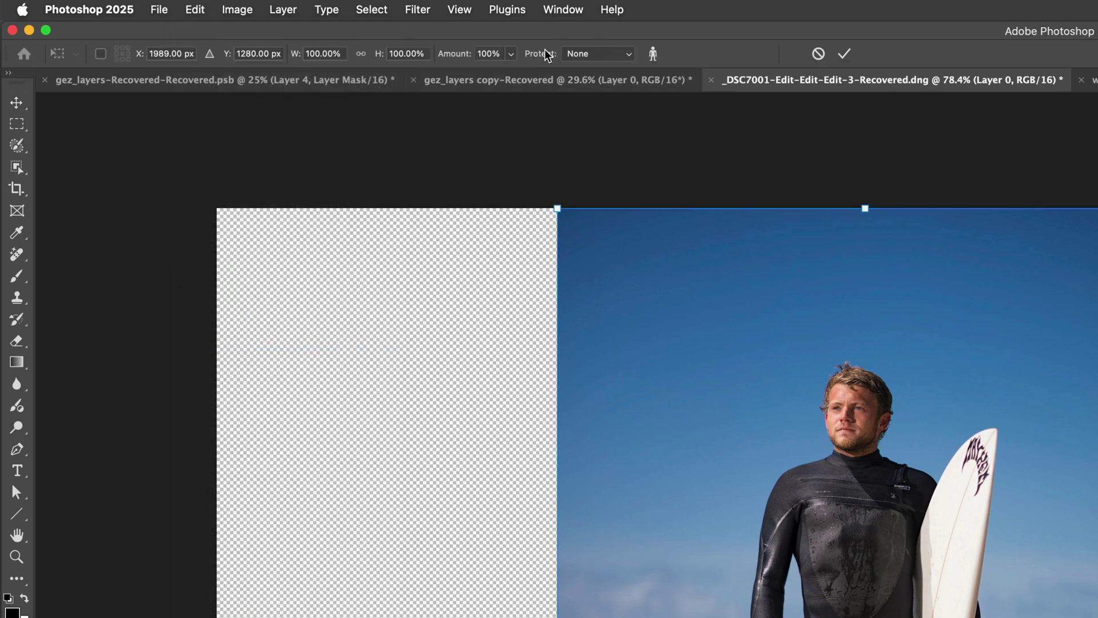
left_click(581, 55)
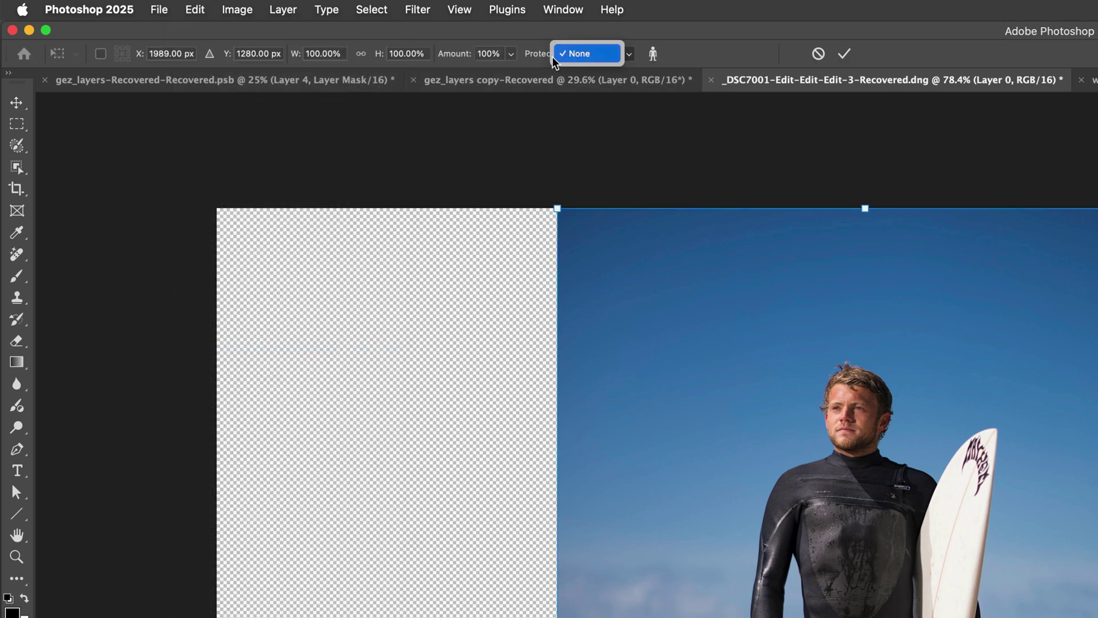
left_click(687, 57)
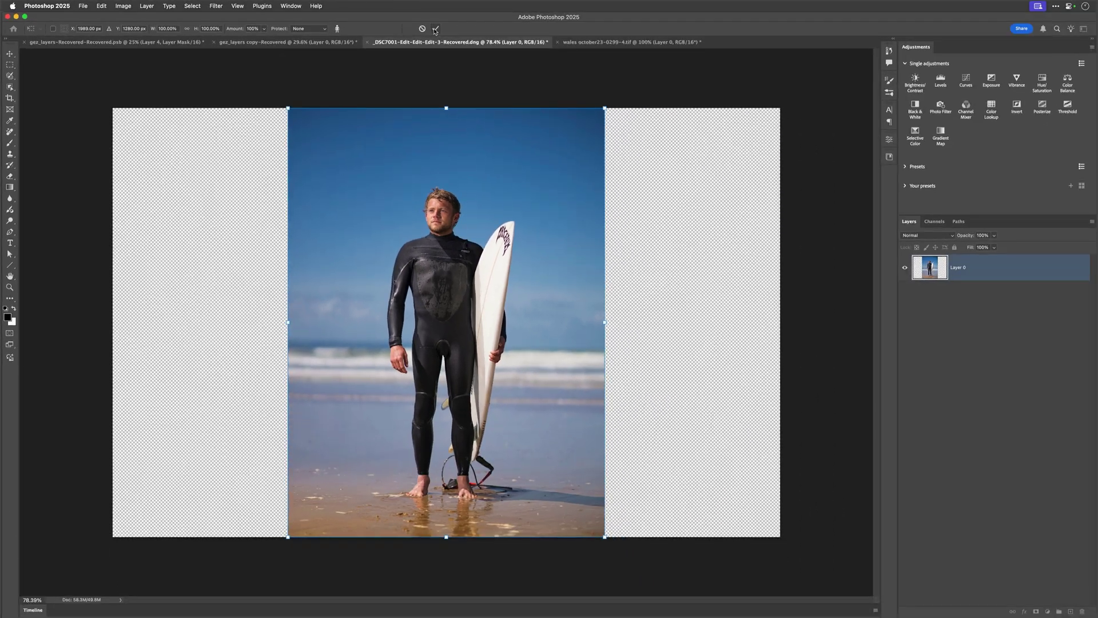
left_click(435, 29)
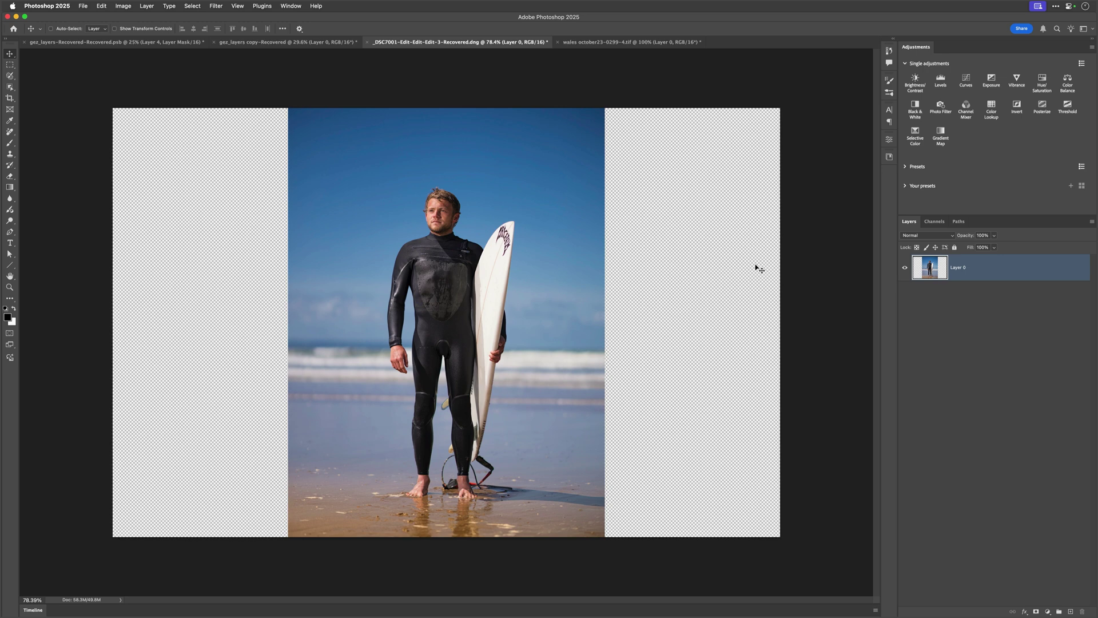
key("w")
scroll(452, 323, "up", 3)
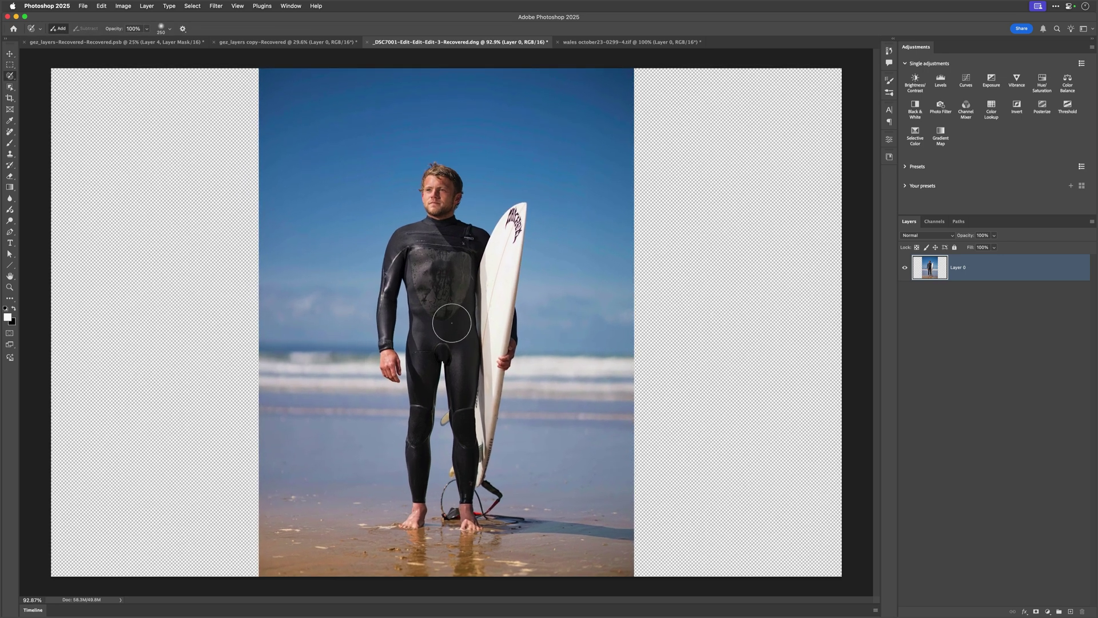
- Draw a loose Lasso selection around the surfer and surfboard, then show the Channels panel
right_click(10, 77)
left_click(45, 83)
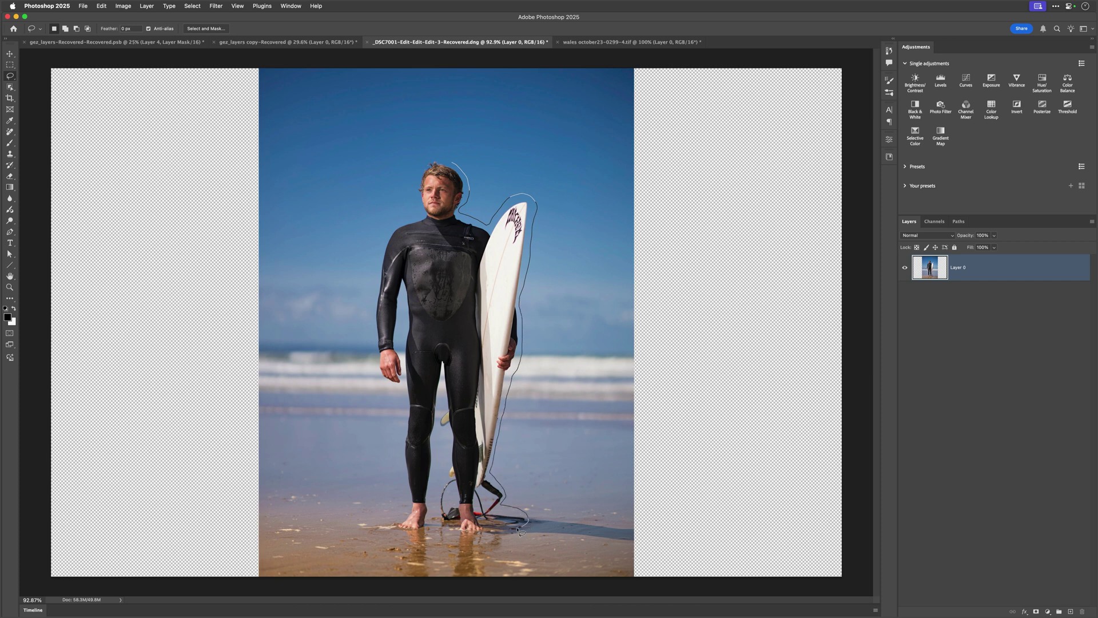
left_click_drag(490, 580, 395, 581)
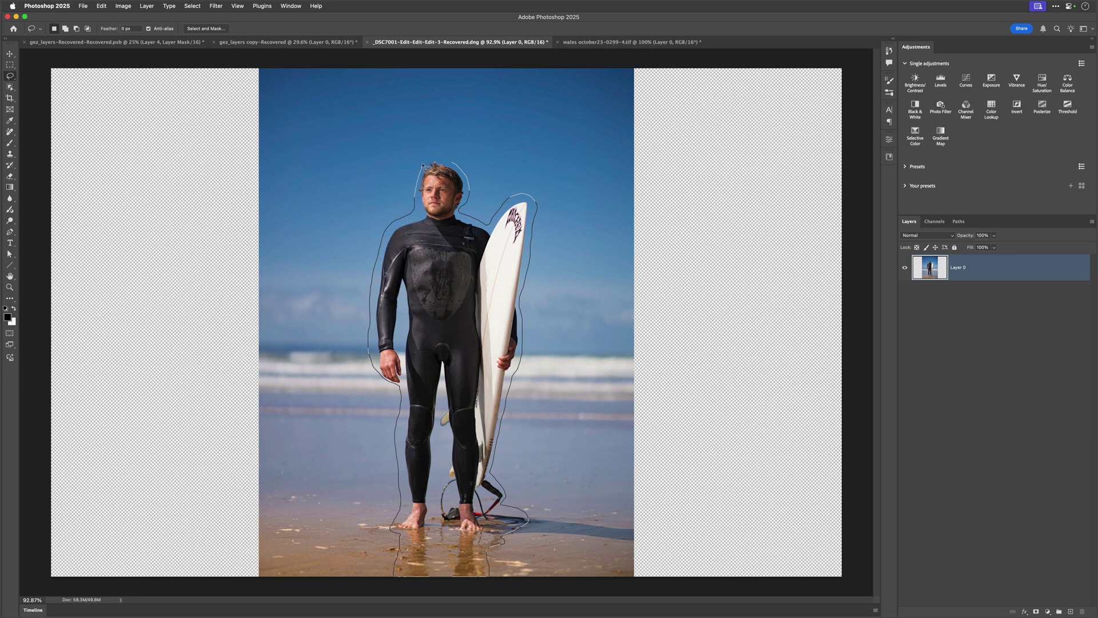
left_click_drag(451, 163, 452, 164)
left_click(936, 222)
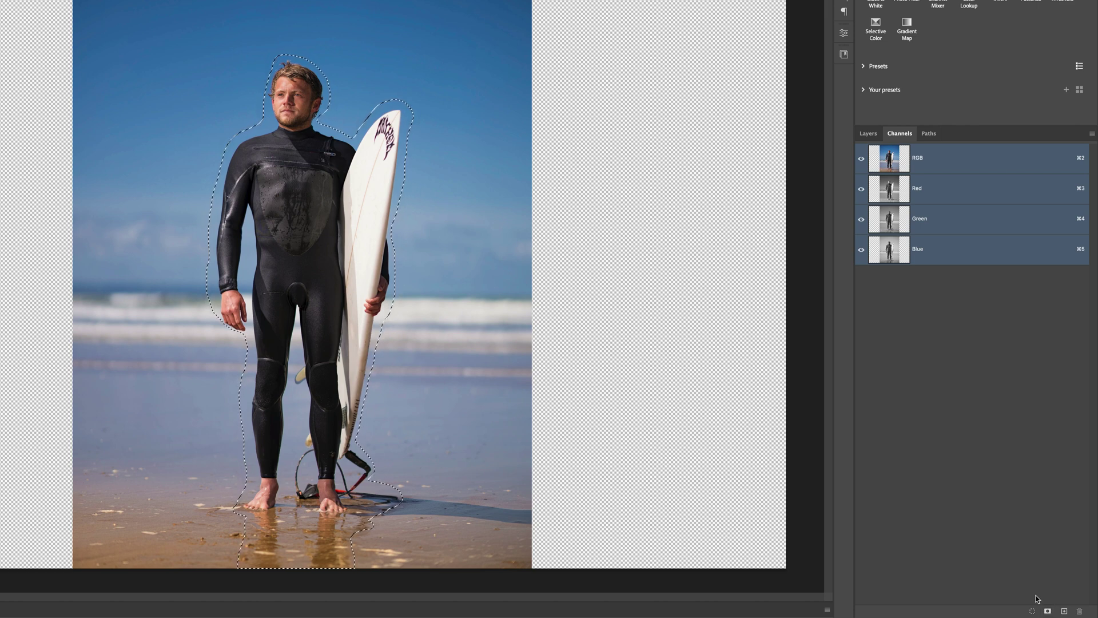
- Save the surfer selection as Alpha 1 and invert it to a white silhouette on black
left_click(1048, 611)
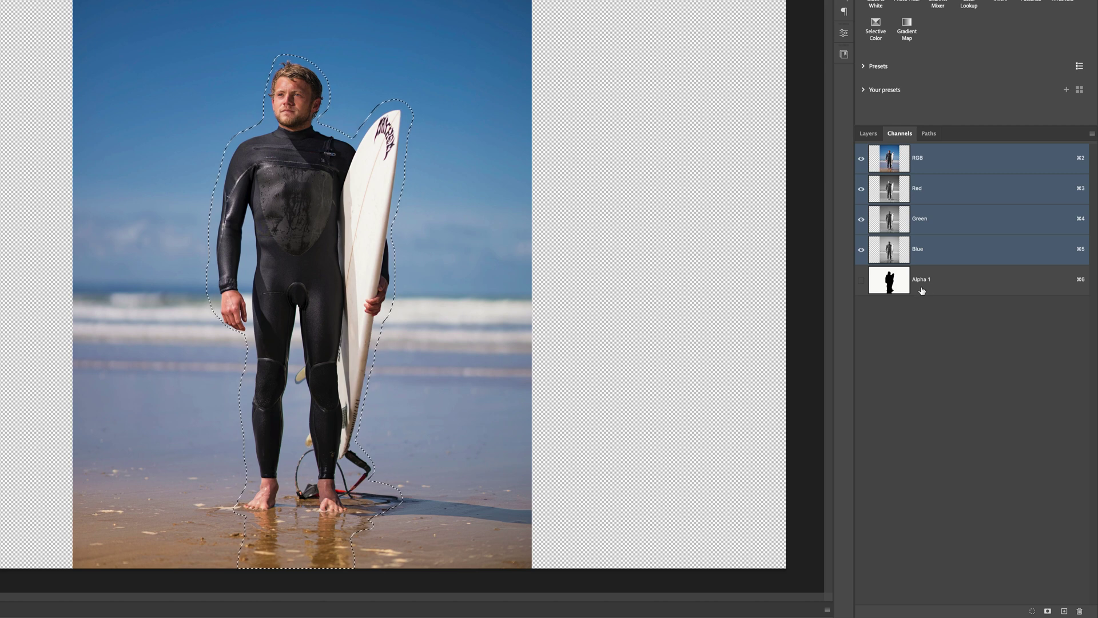
left_click(877, 286)
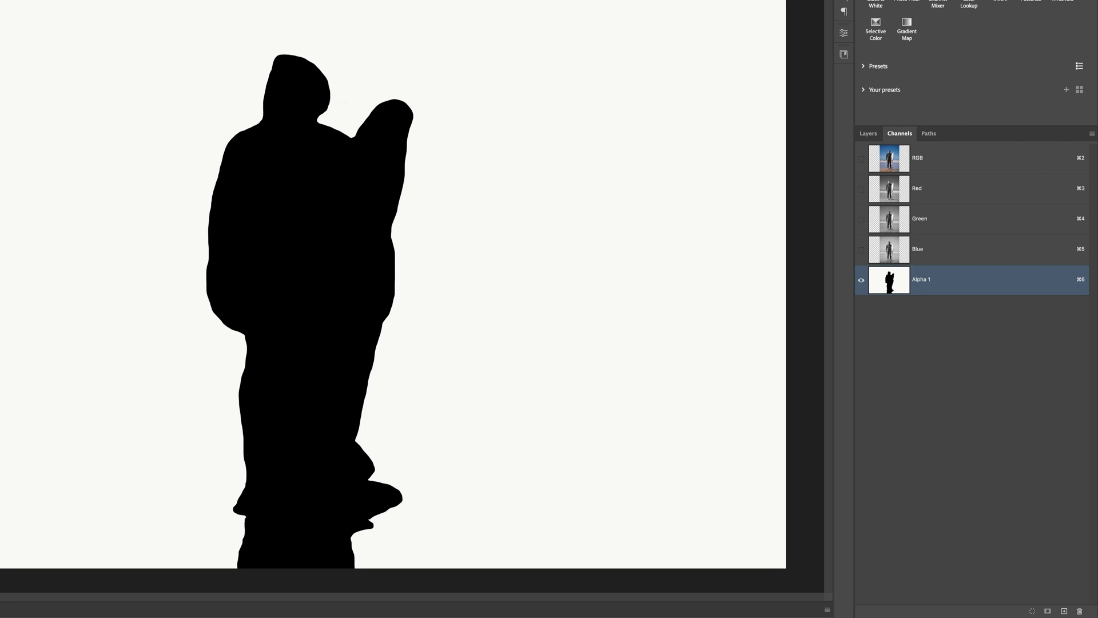
key("super+i")
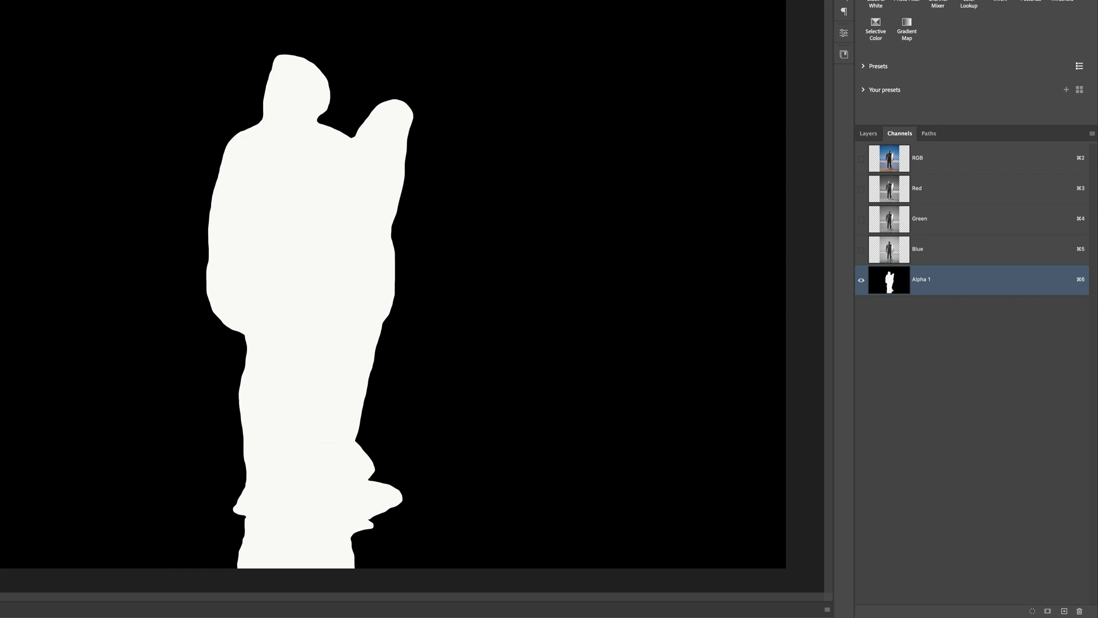
left_click(890, 162)
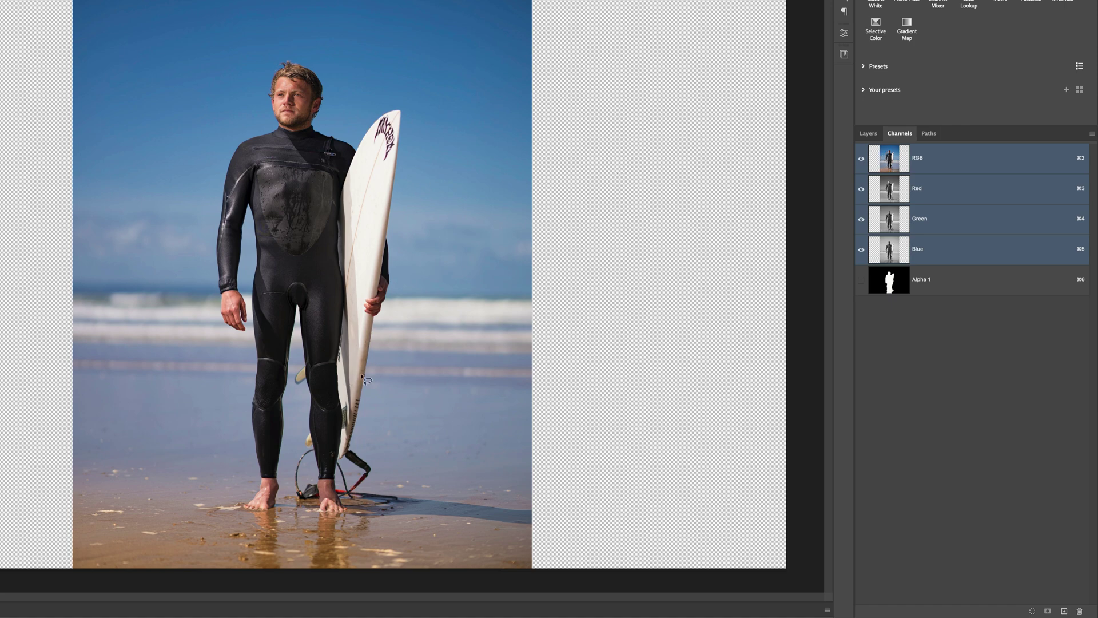
left_click(867, 136)
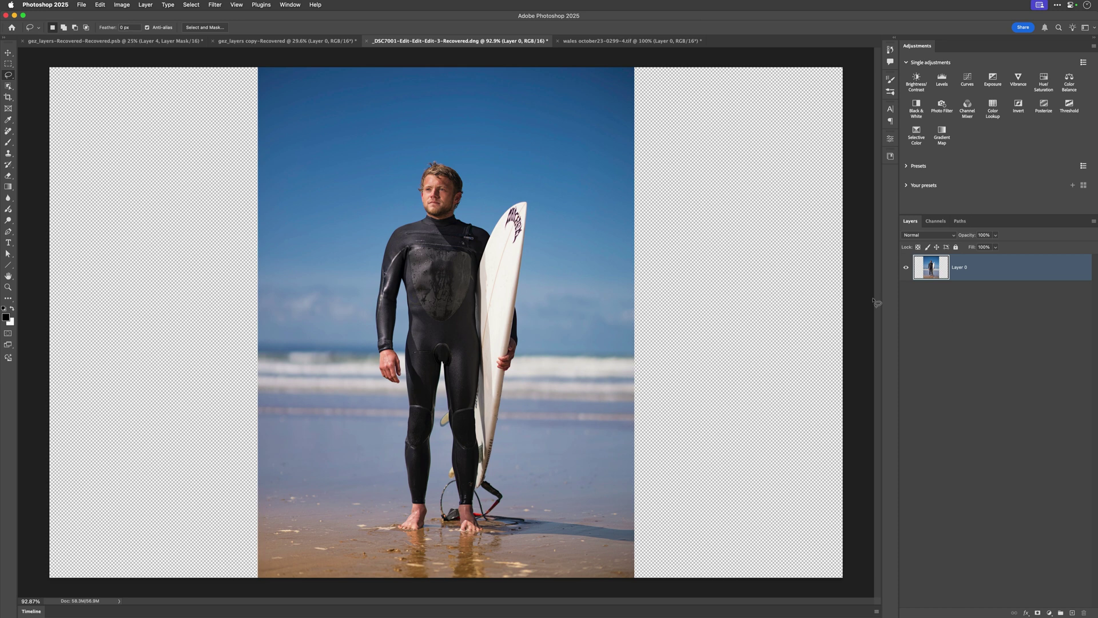
left_click(100, 5)
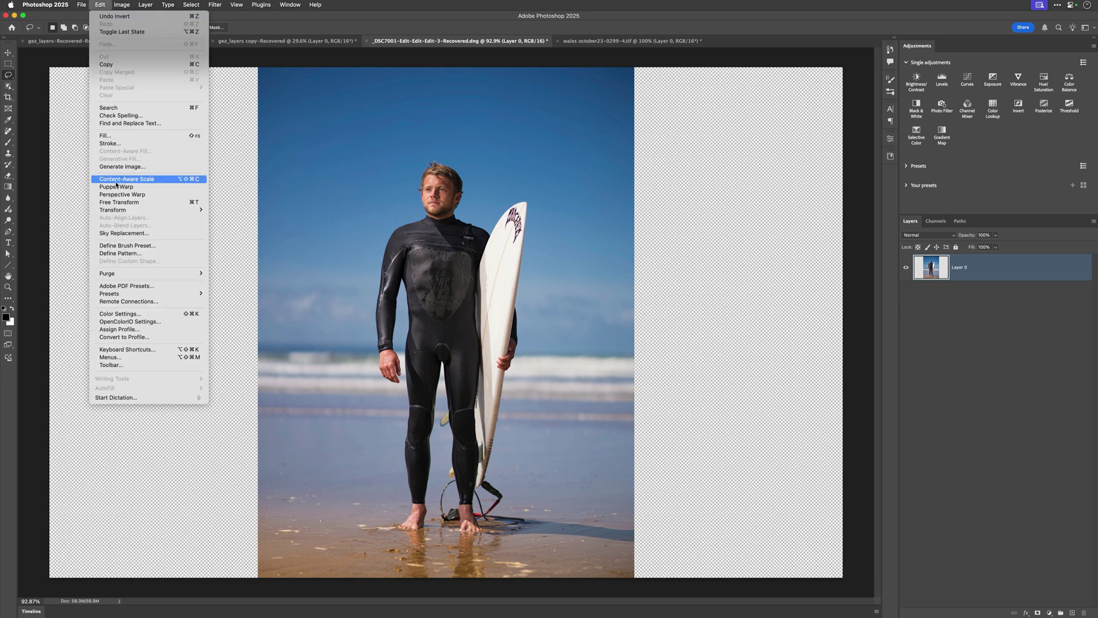
left_click(137, 182)
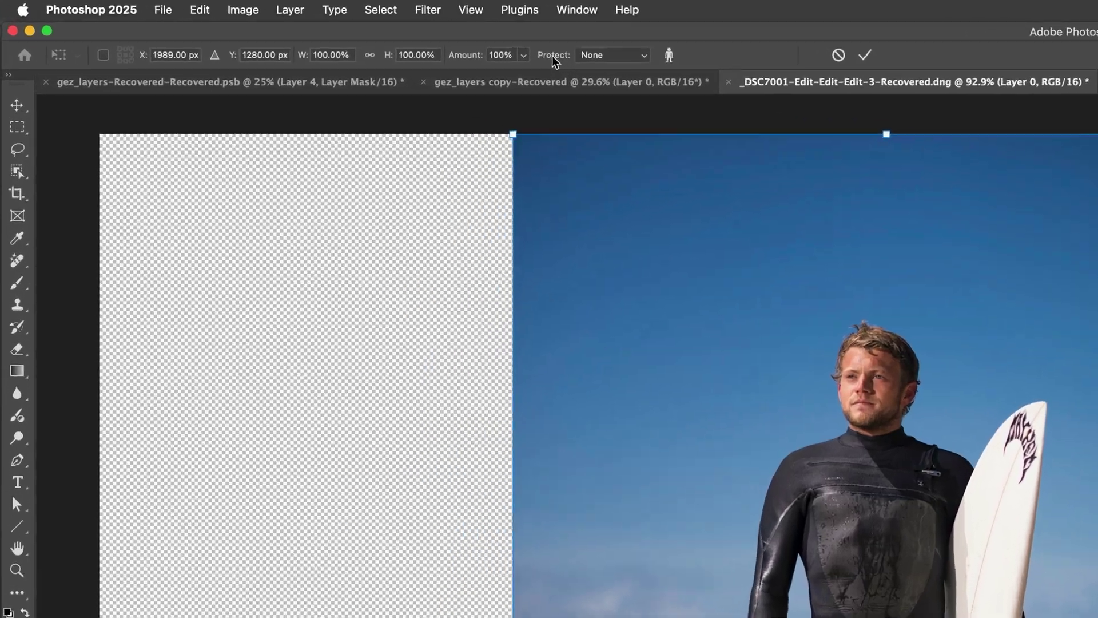
left_click(321, 28)
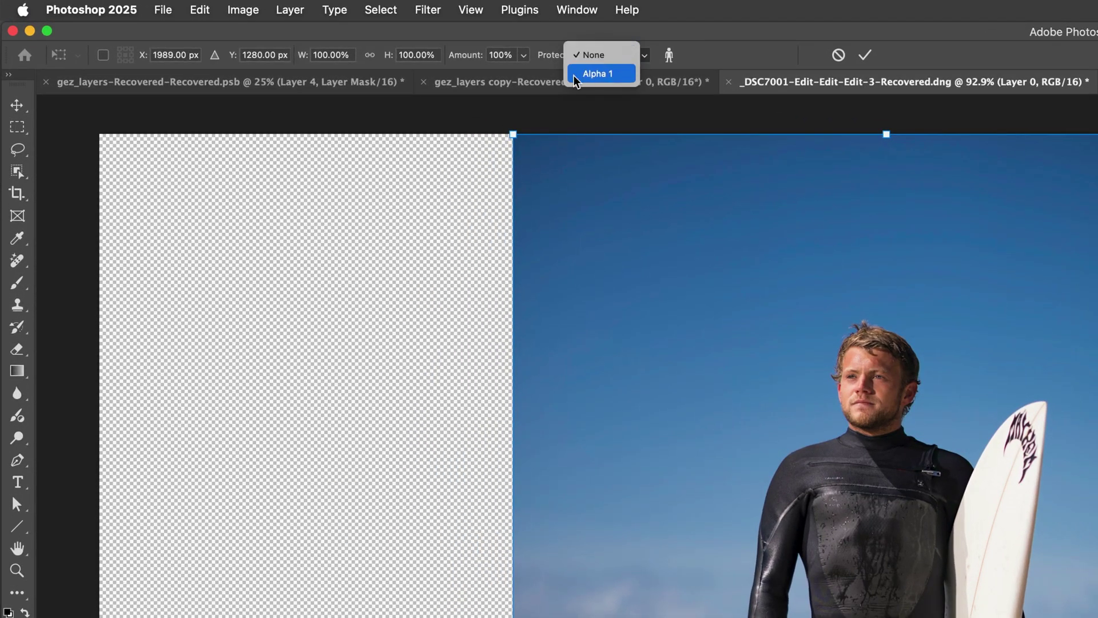
left_click(611, 74)
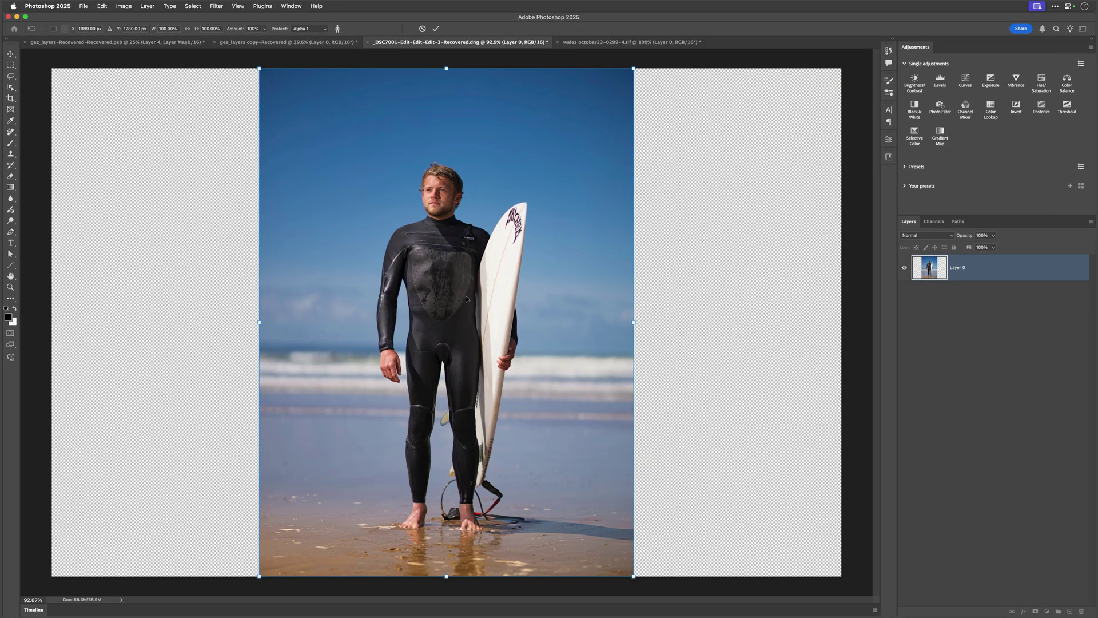
scroll(526, 317, "down", 5)
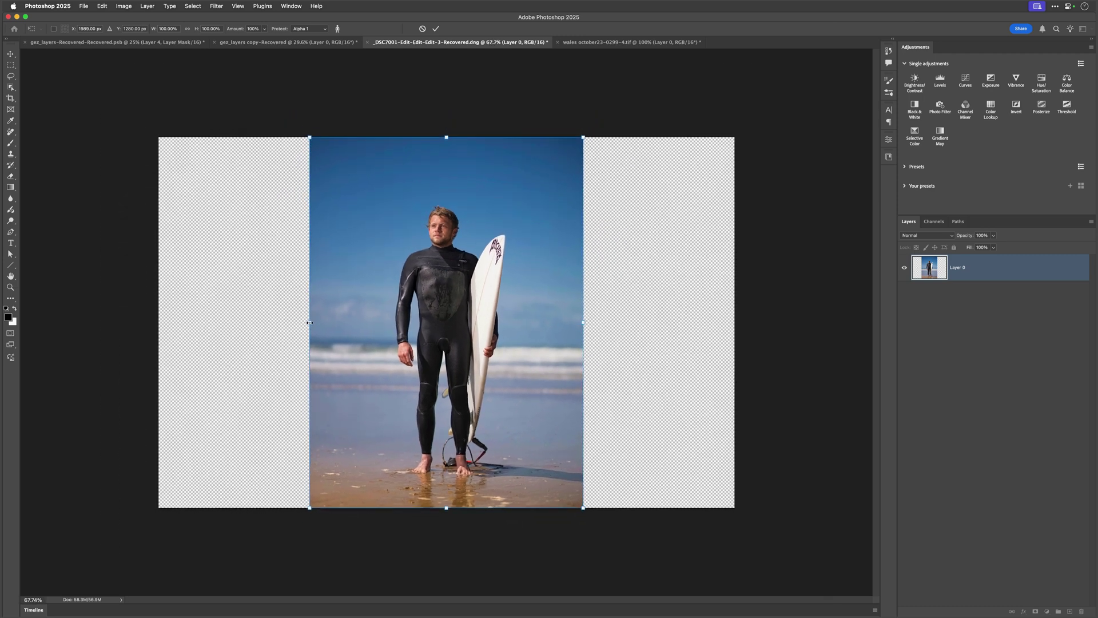
left_click_drag(310, 323, 158, 318)
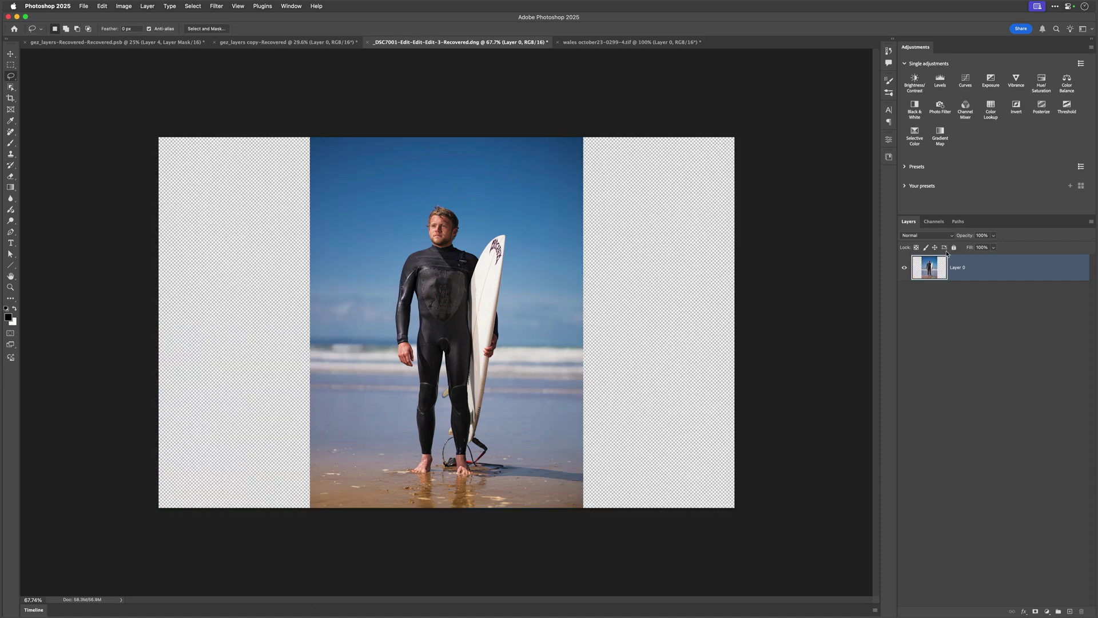
- Delete the old Alpha 1 channel from the Channels panel
left_click(934, 221)
left_click_drag(927, 342, 1082, 611)
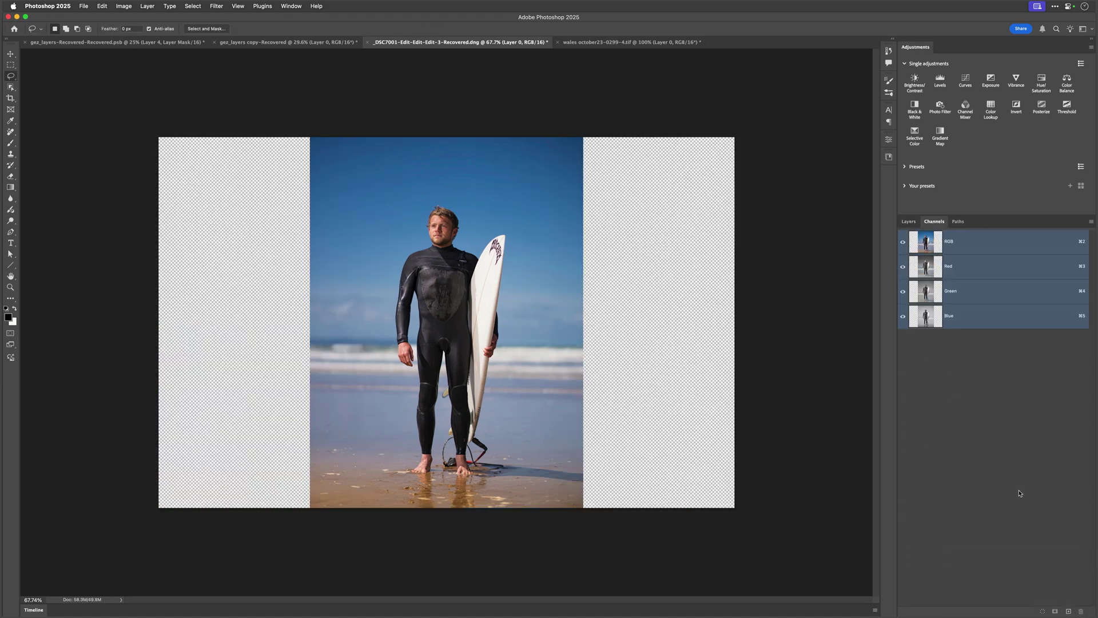
left_click(908, 221)
- Paint a fresh selection over the surfer, surfboard and reflection with the Selection Brush
scroll(502, 295, "up", 3)
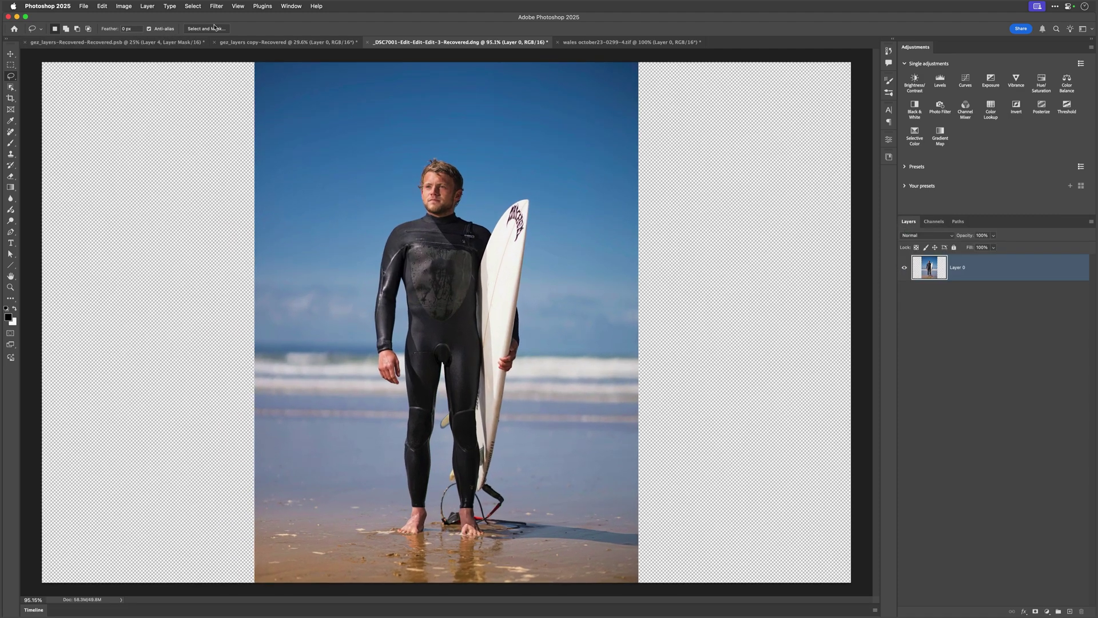
left_click(192, 7)
key("shift+l")
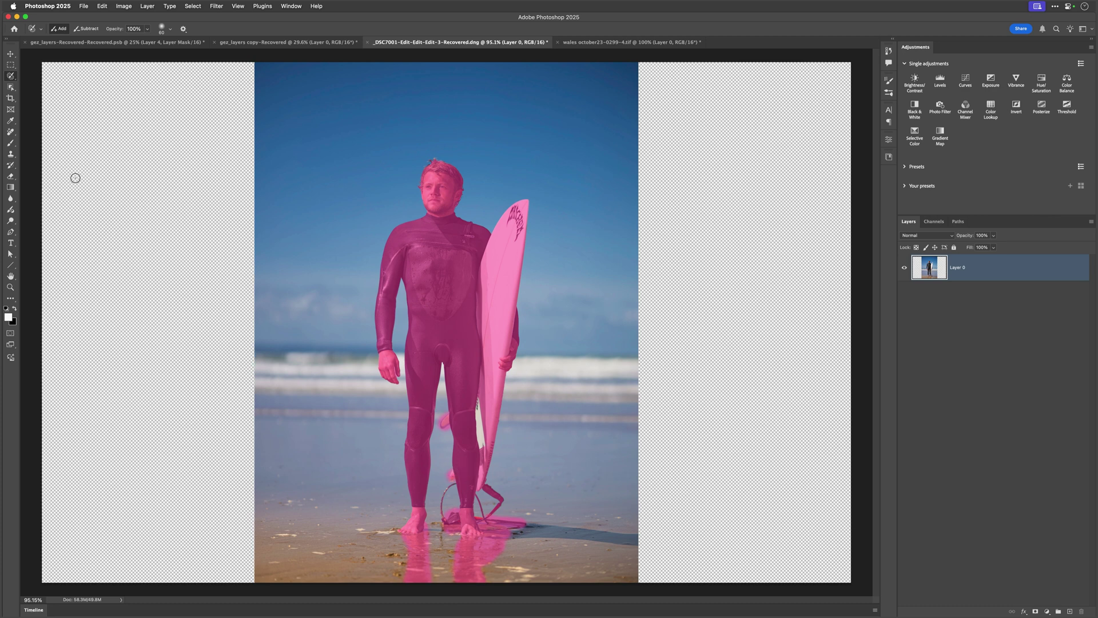
key("v")
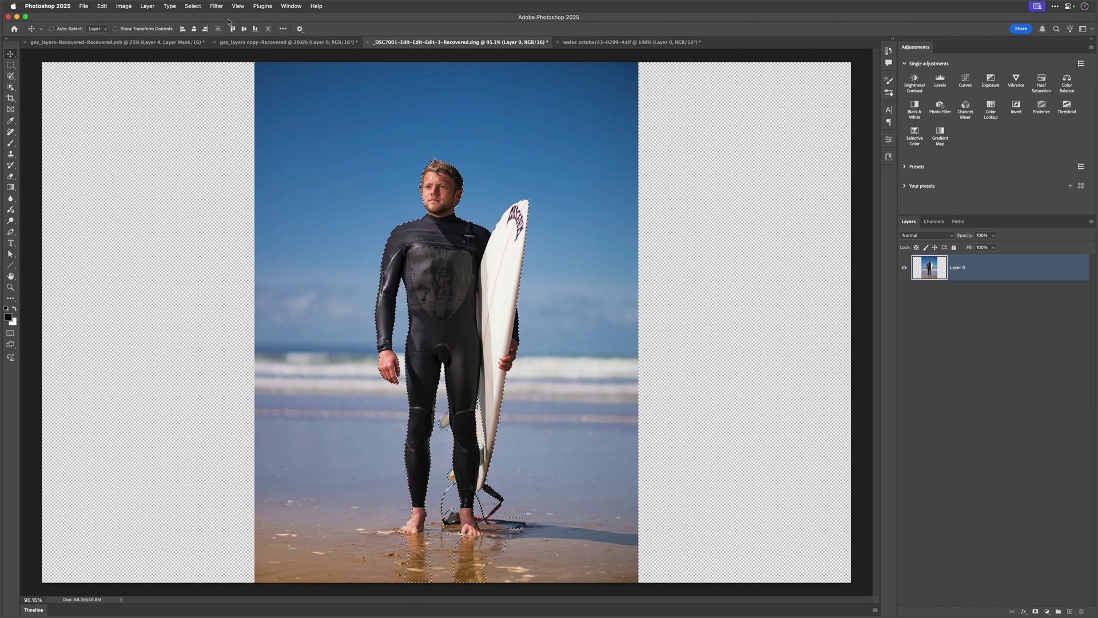
- Expand the surfer selection by 6 pixels and fit the whole photo on screen
left_click(194, 6)
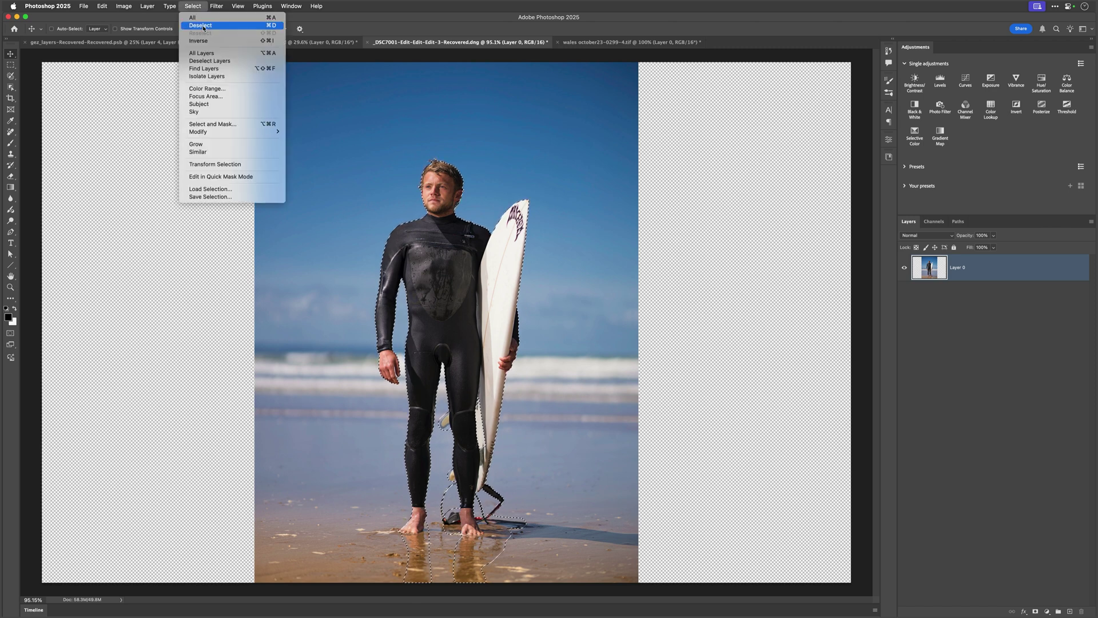
mouse_move(218, 134)
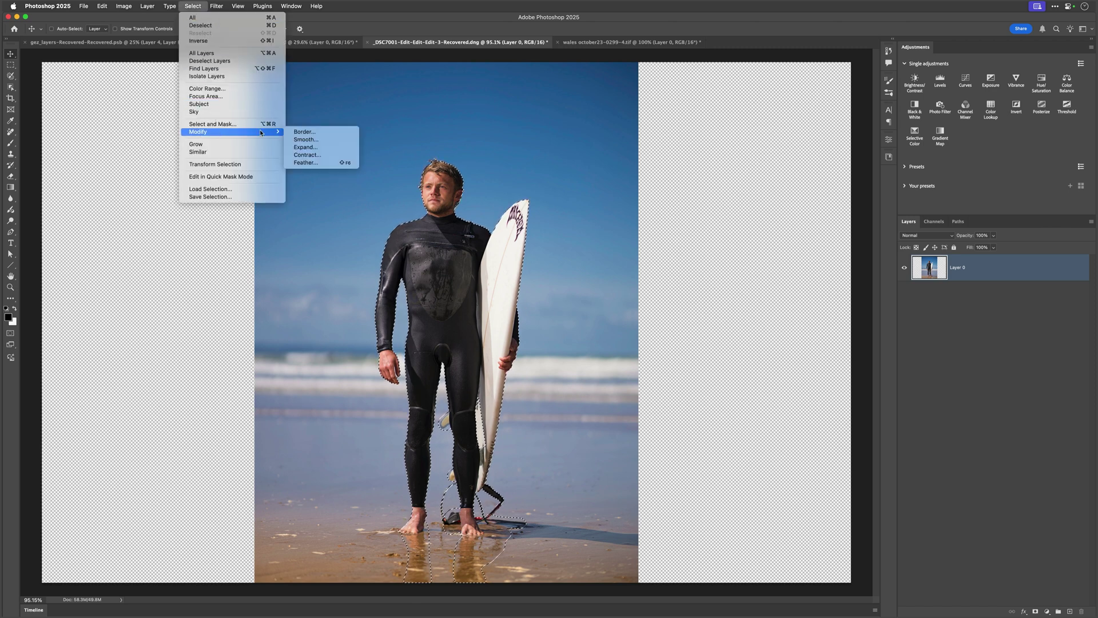
left_click(301, 149)
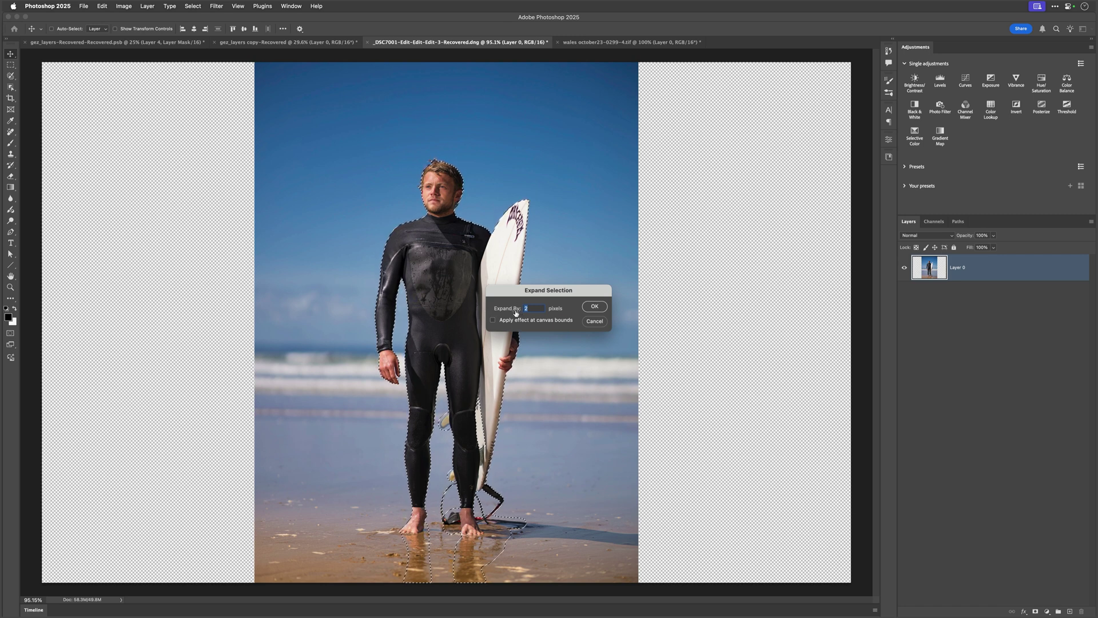
type("6")
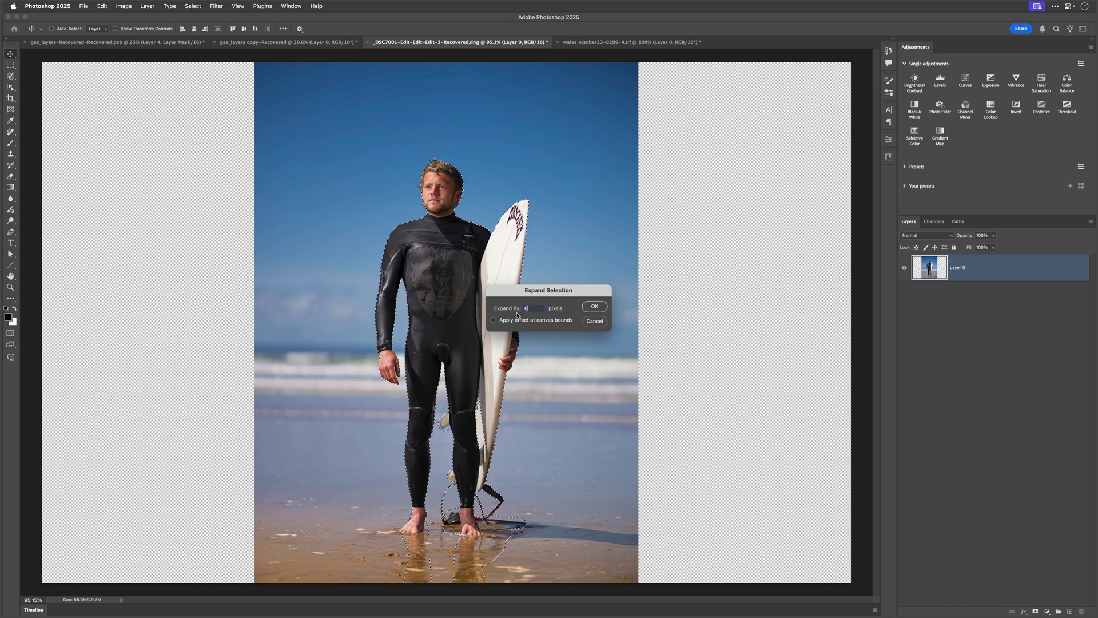
left_click(595, 311)
left_click_drag(433, 176, 479, 206)
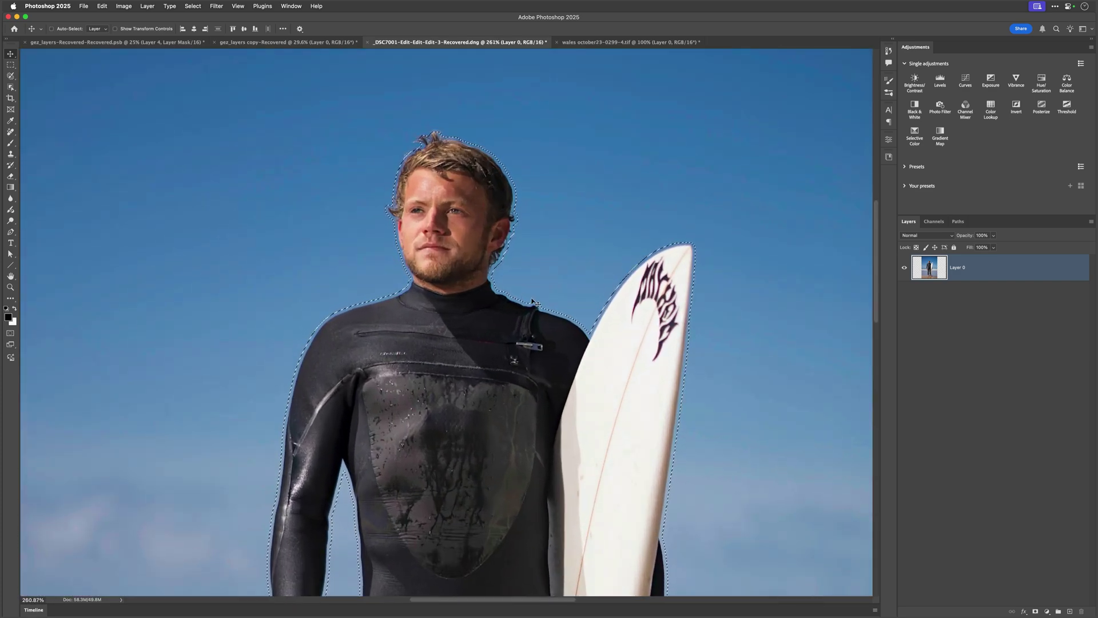
key("super+0")
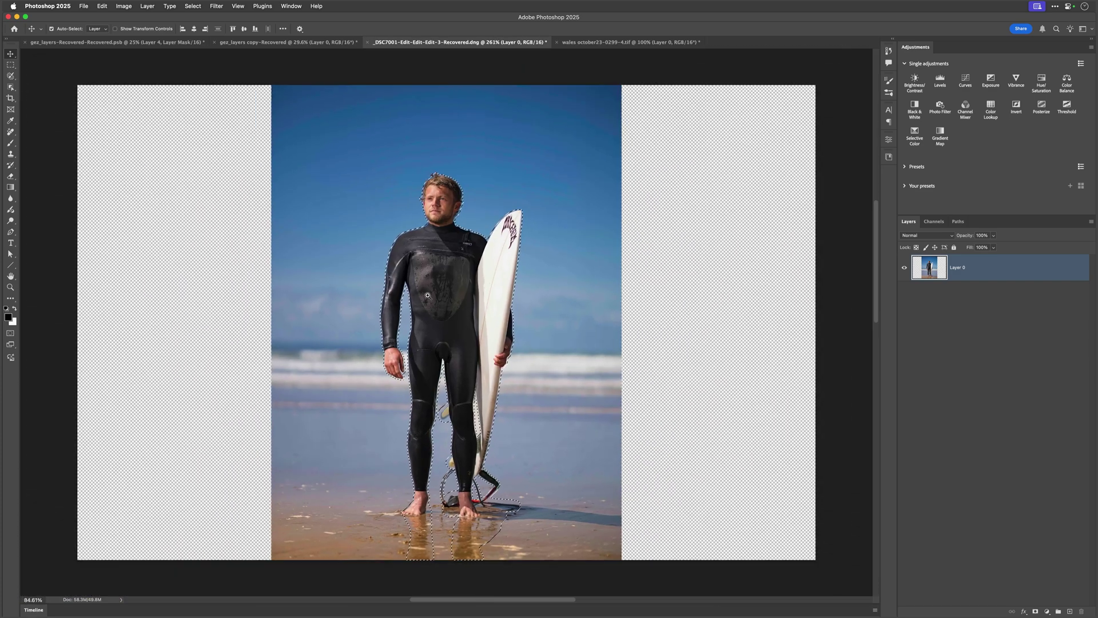
left_click_drag(427, 295, 417, 295)
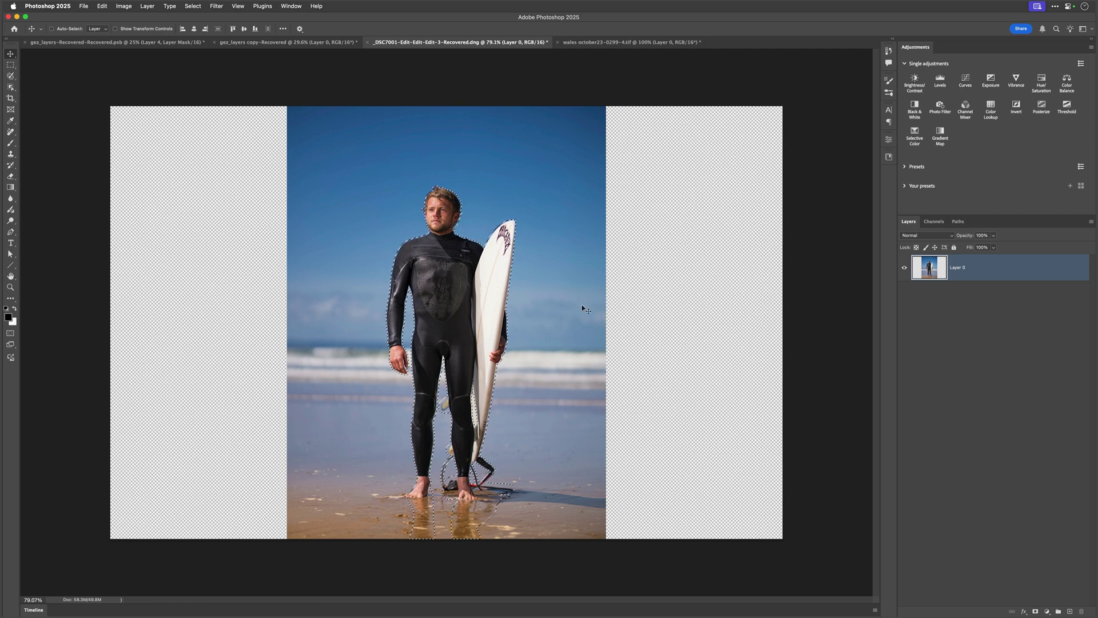
left_click(934, 221)
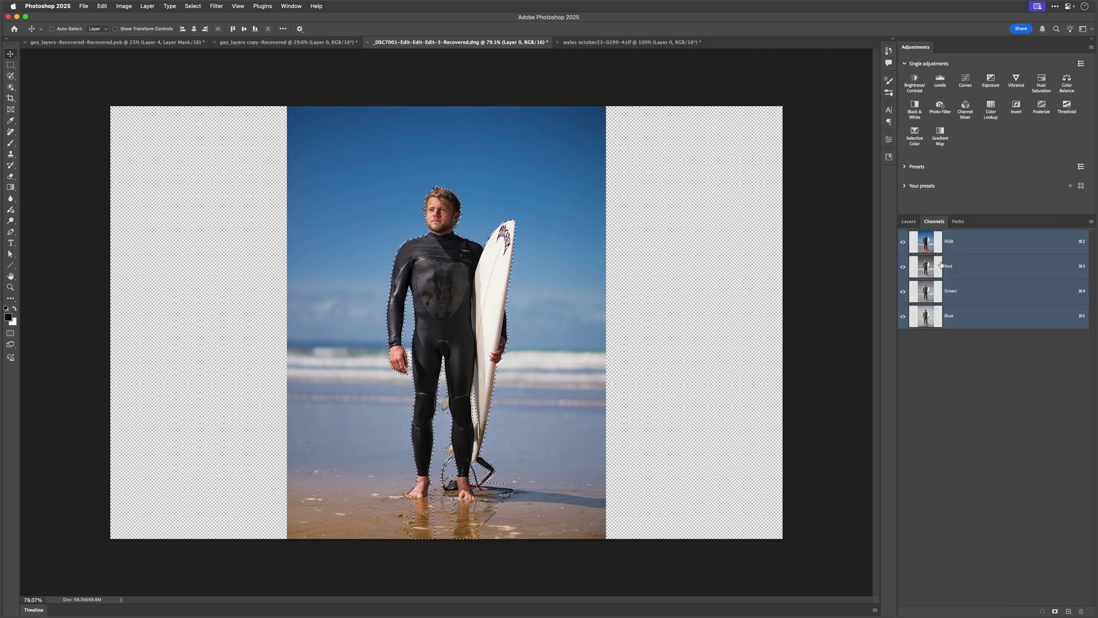
- Store the expanded selection as a new Alpha 1 channel, inverted to white on black
left_click(1055, 611)
left_click(926, 341)
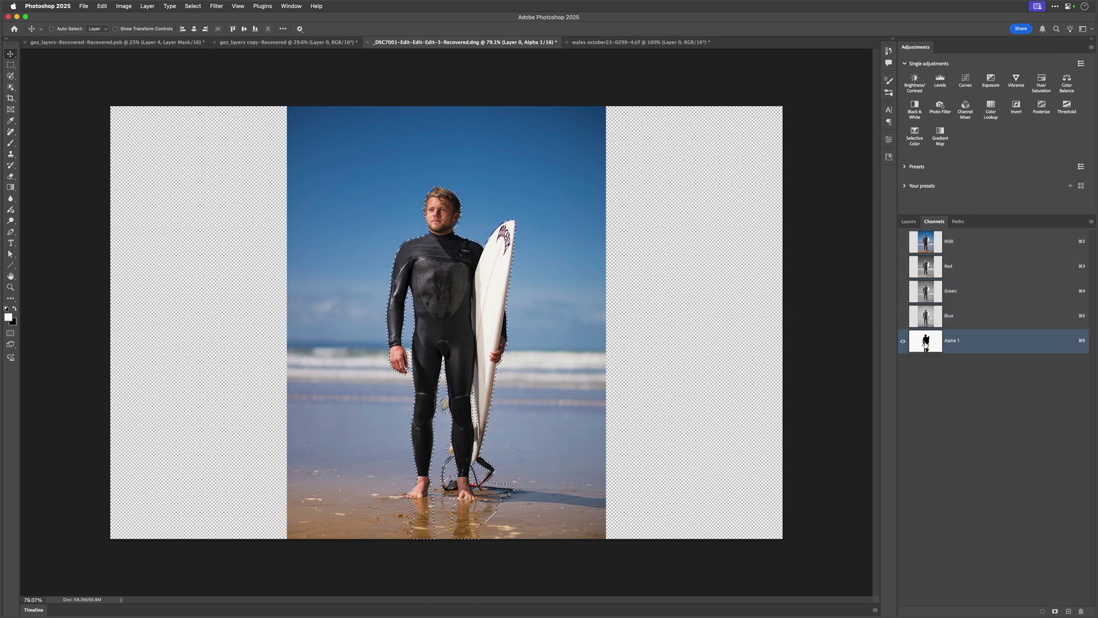
key("super+i")
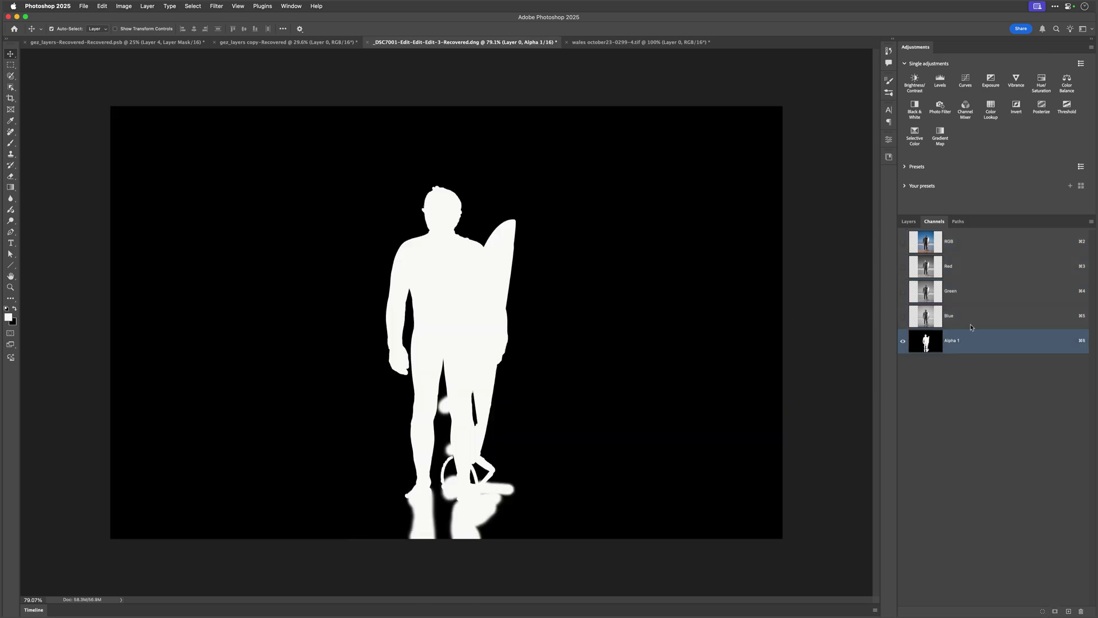
left_click(926, 242)
left_click(909, 222)
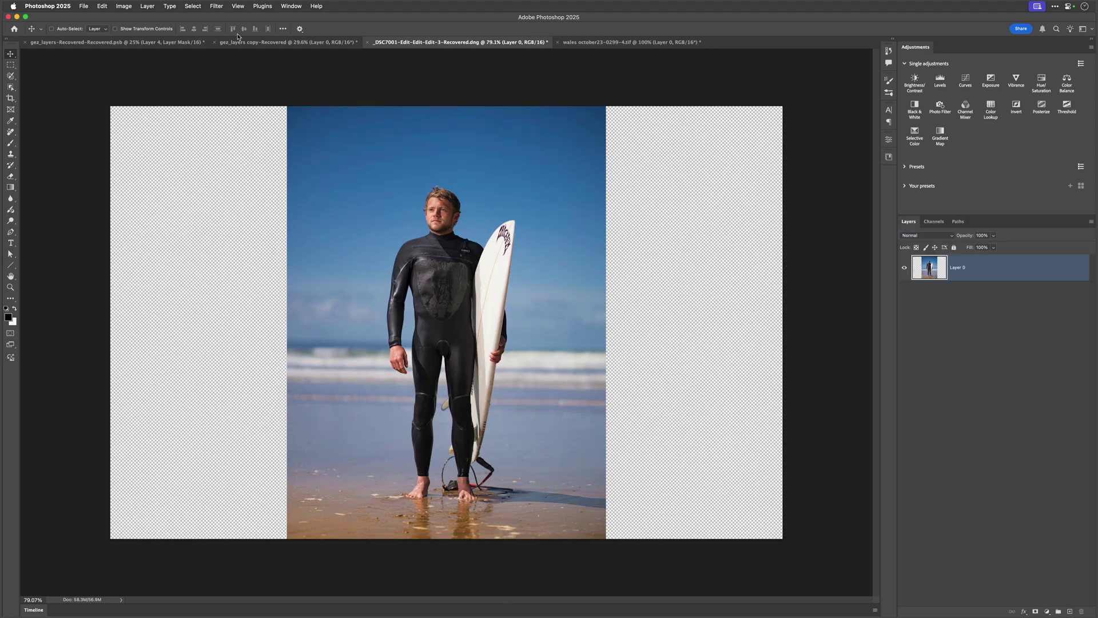
left_click(103, 7)
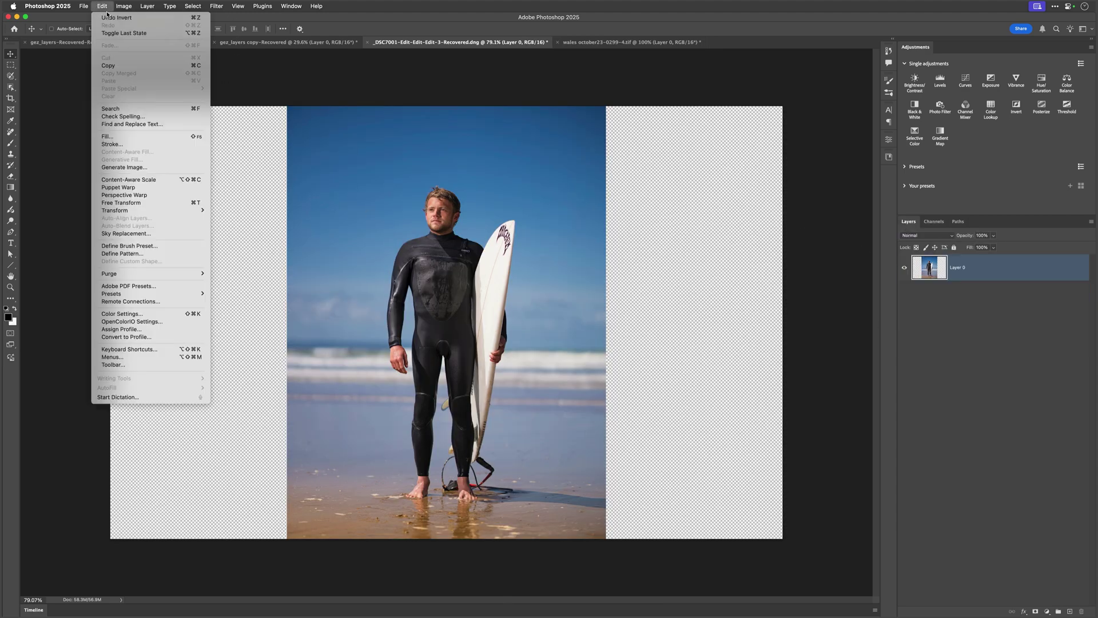
- Content-Aware Scale the surfer photo to about 121% width, protecting Alpha 1
left_click(130, 181)
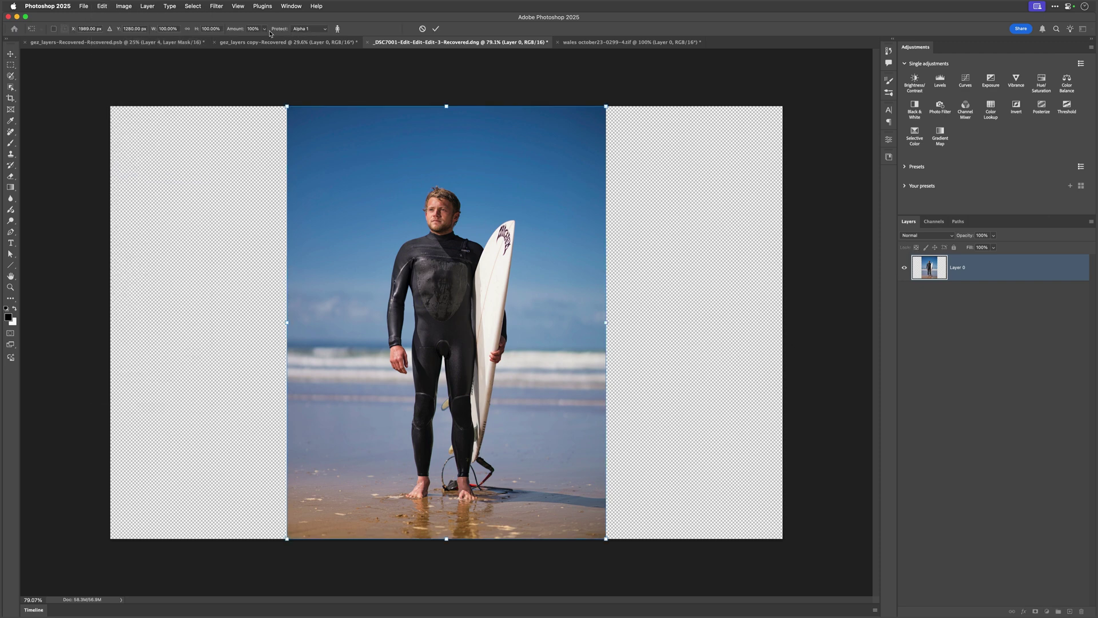
scroll(331, 334, "down", 2)
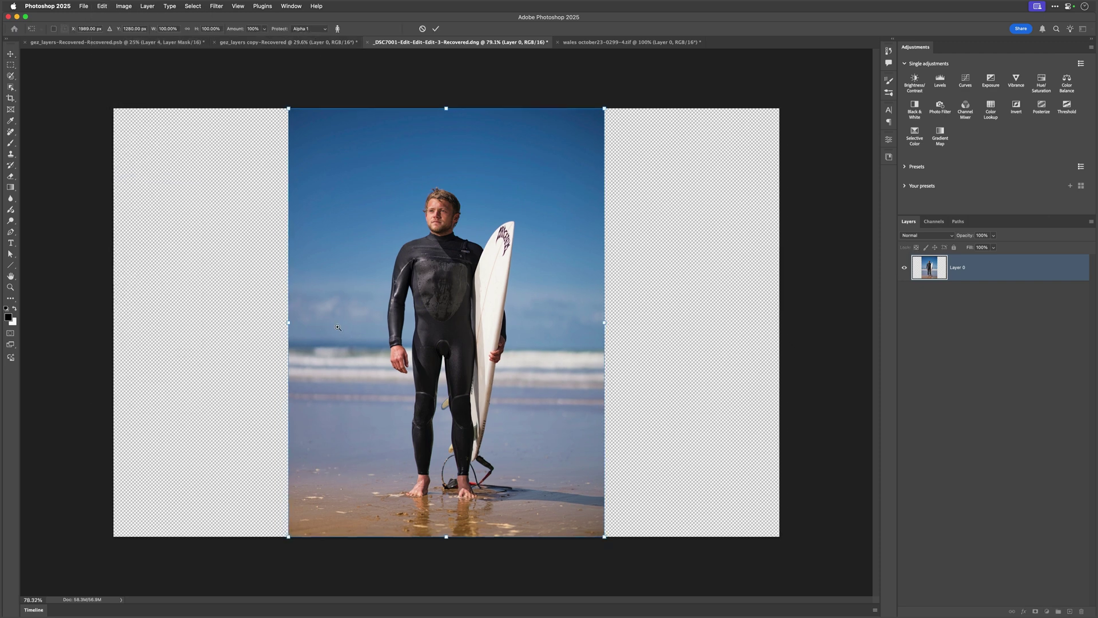
left_click_drag(298, 322, 135, 315)
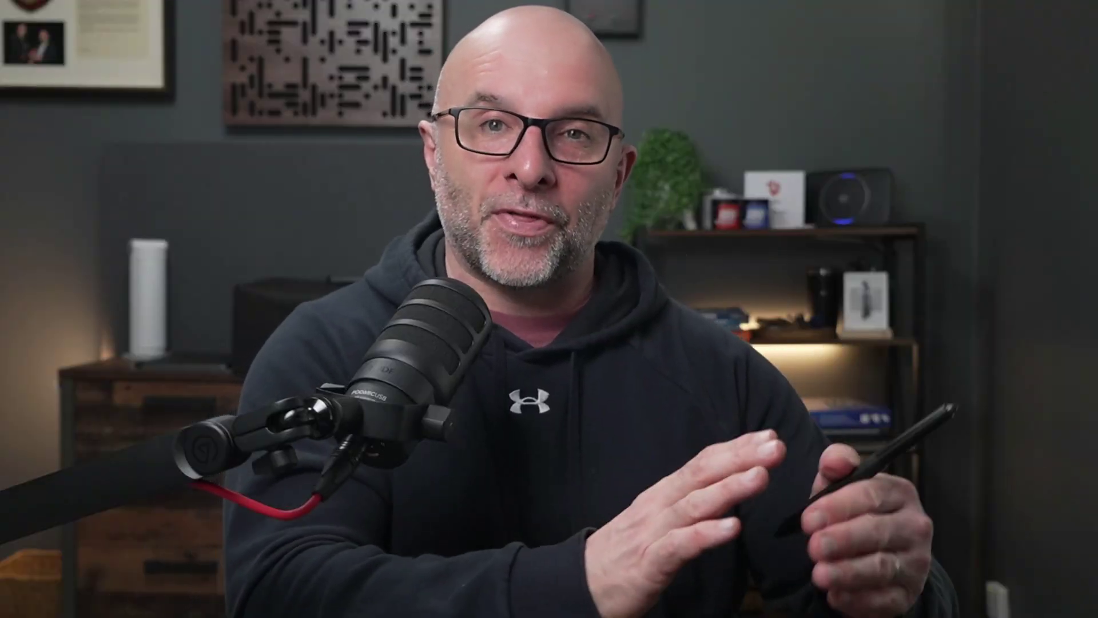